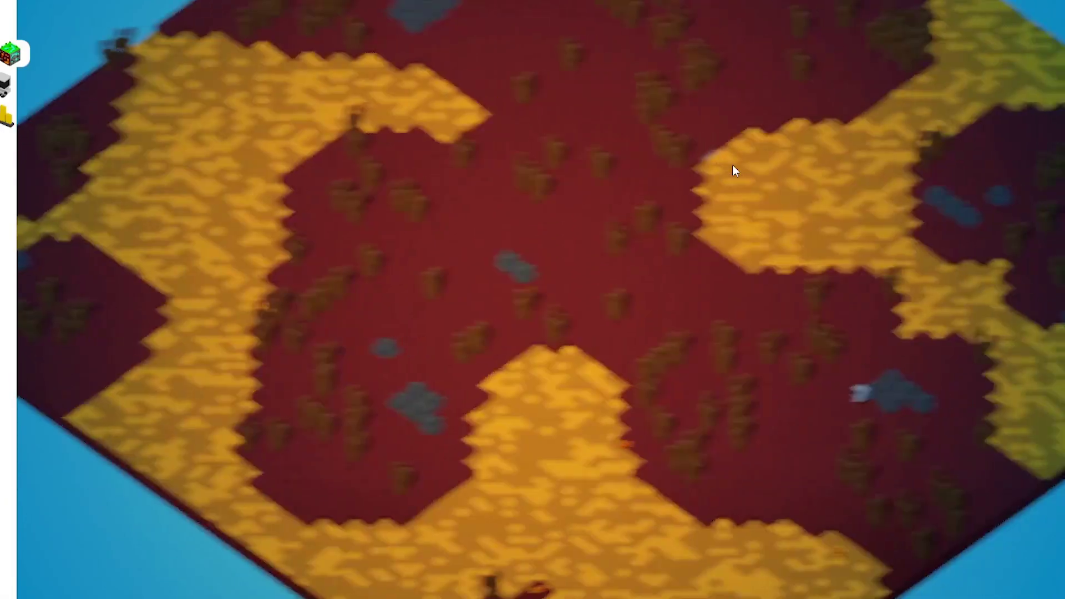
Survey the red hell world's lava fields, dead trees and stone deposits, up close and as a whole.
{"action": "key", "text": "w"}
{"action": "key", "text": "a"}
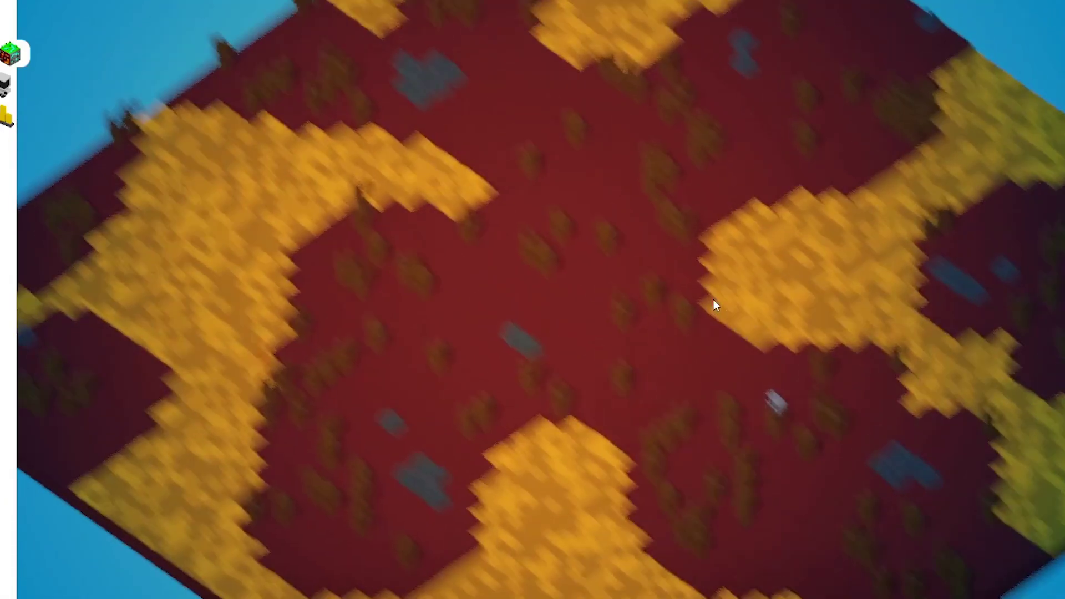
{"action": "key", "text": "s"}
{"action": "scroll", "coordinate": [626, 285], "scroll_direction": "up", "scroll_amount": 3}
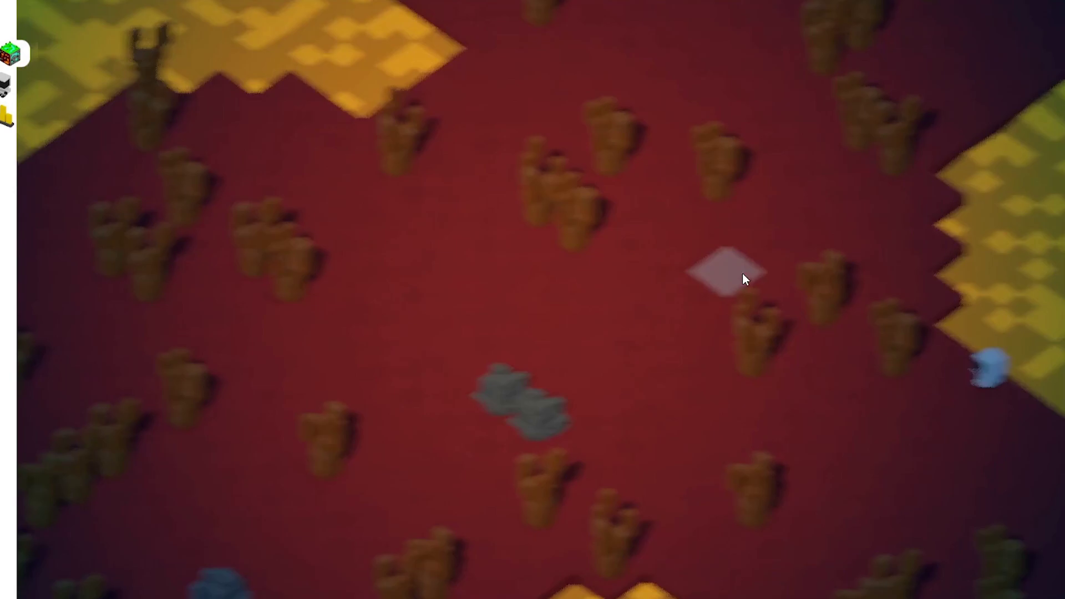
{"action": "scroll", "coordinate": [809, 227], "scroll_direction": "down", "scroll_amount": 5}
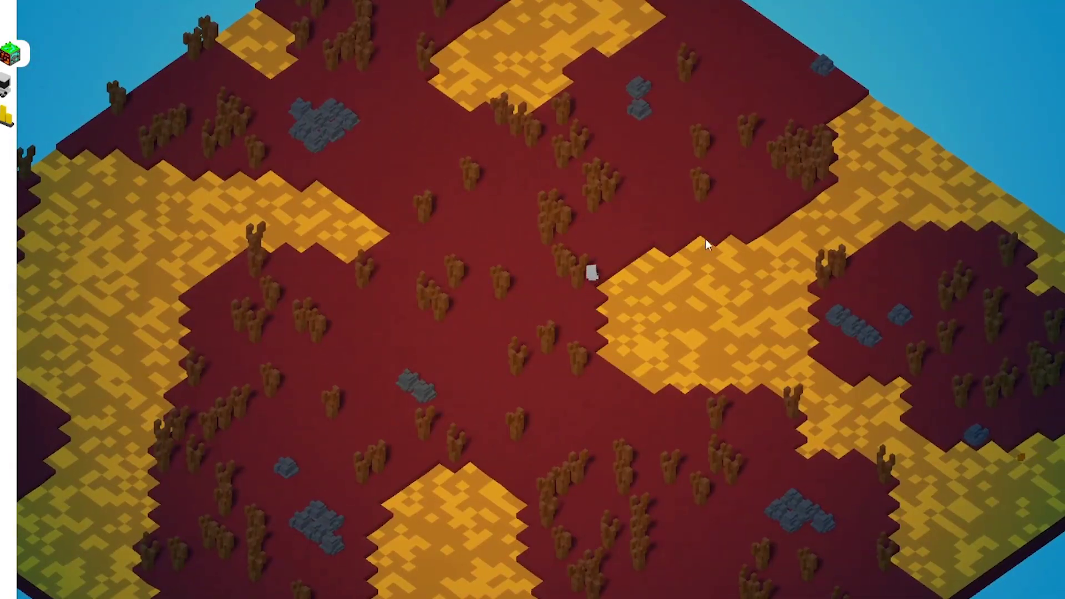
{"action": "scroll", "coordinate": [777, 319], "scroll_direction": "up", "scroll_amount": 5}
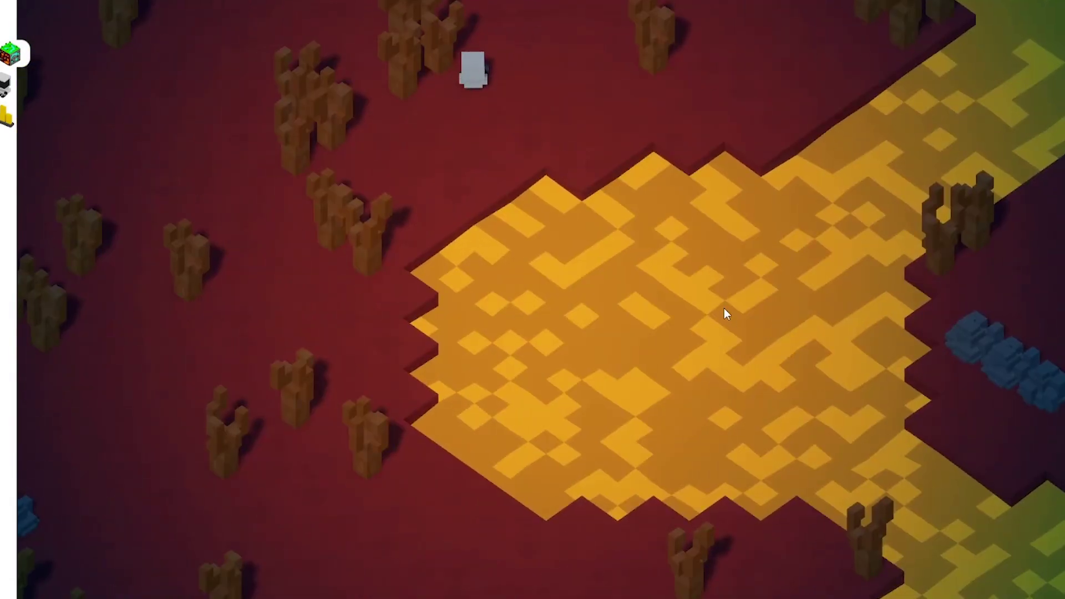
{"action": "key", "text": "s"}
{"action": "scroll", "coordinate": [749, 267], "scroll_direction": "down", "scroll_amount": 4}
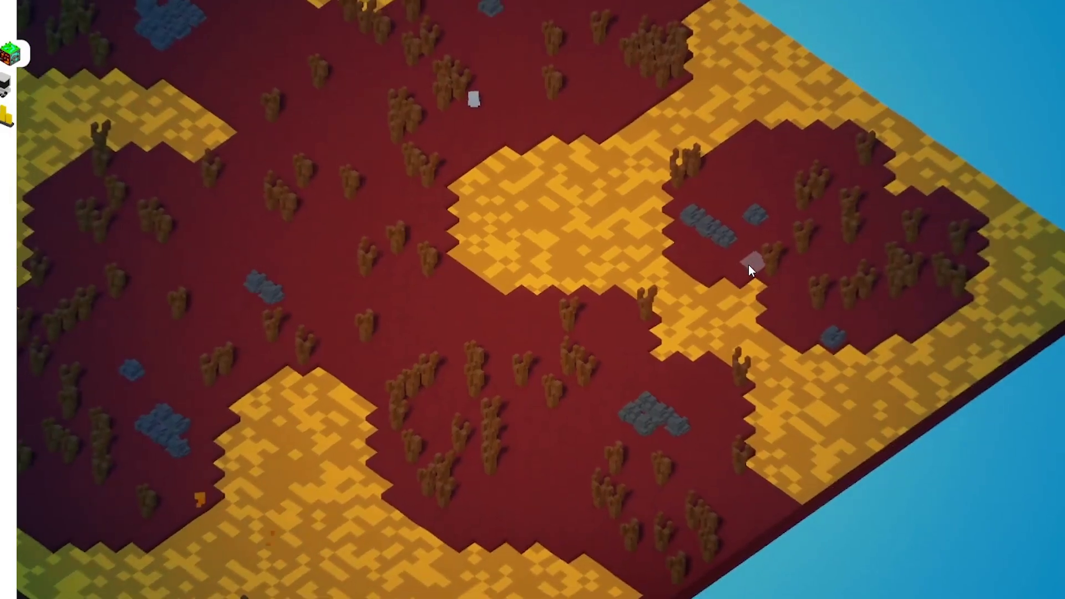
{"action": "key", "text": "s"}
{"action": "key", "text": "a"}
{"action": "key", "text": "w"}
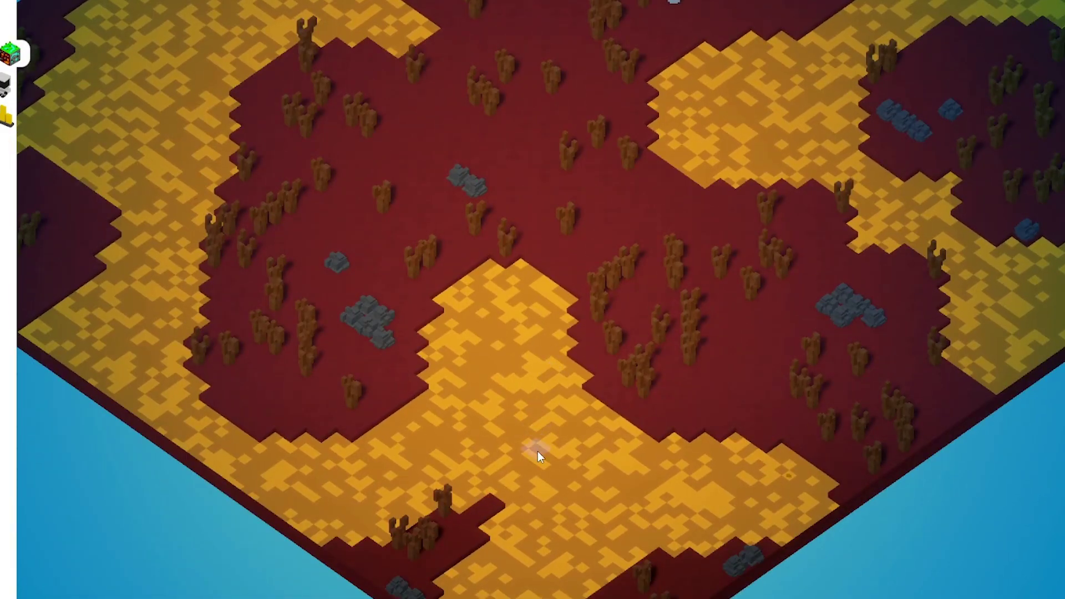
{"action": "key", "text": "w"}
{"action": "key", "text": "a"}
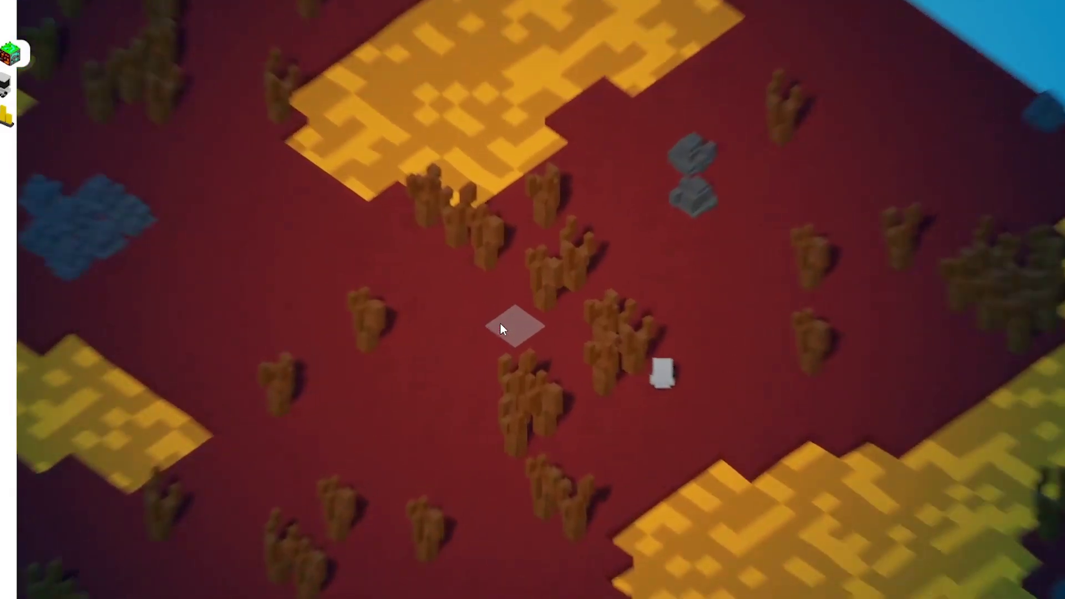
Examine the trees and stones around the small lava pool, and compare the hell world with the grassland world.
{"action": "key", "text": "s"}
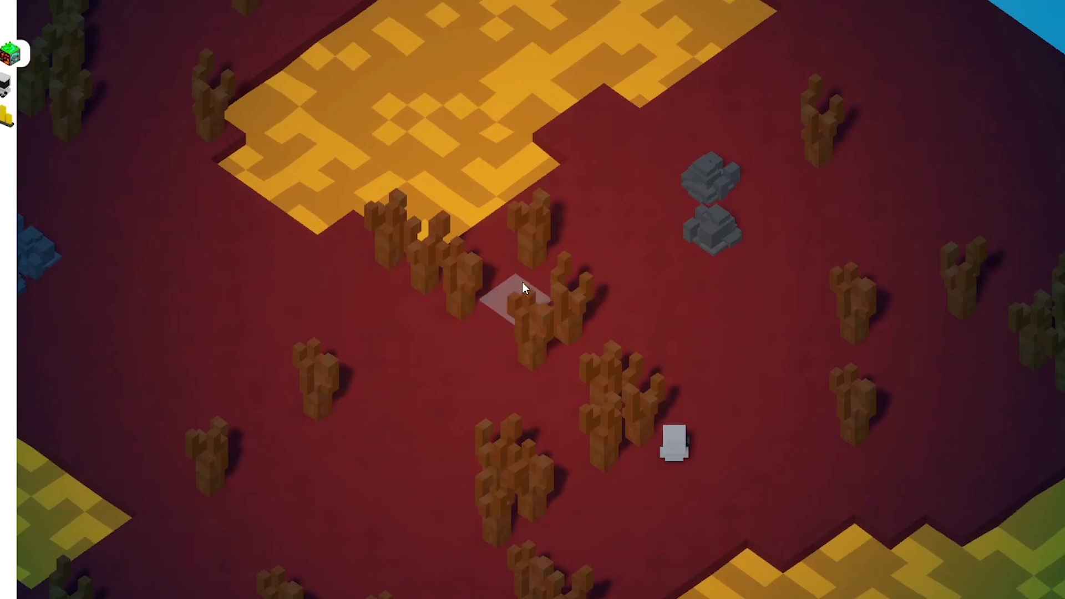
{"action": "key", "text": "w"}
{"action": "key", "text": "d"}
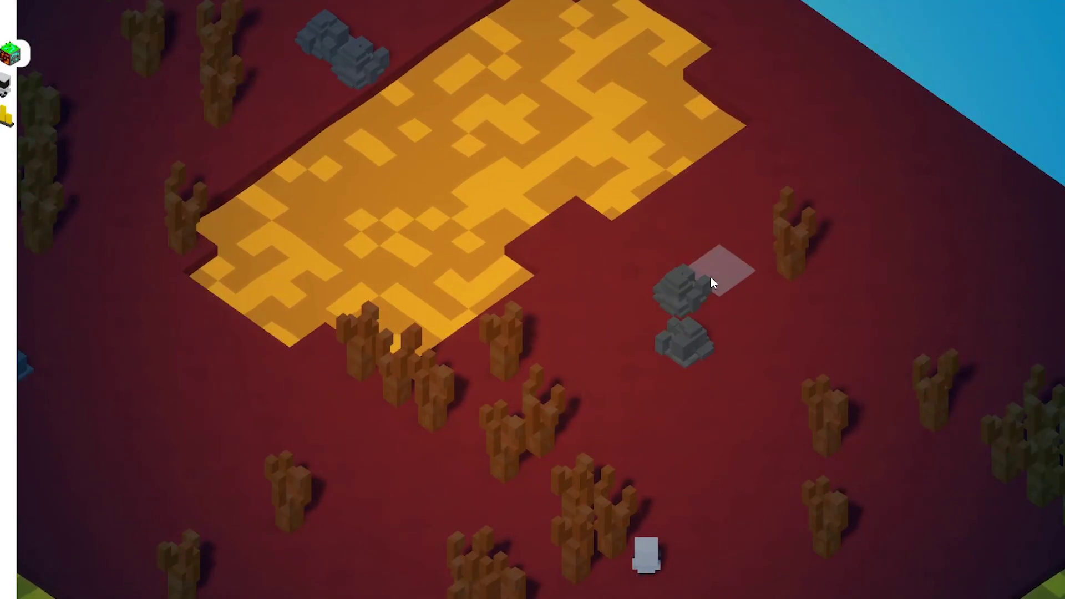
{"action": "key", "text": "s"}
{"action": "key", "text": "a"}
{"action": "key", "text": "w"}
{"action": "key", "text": "d"}
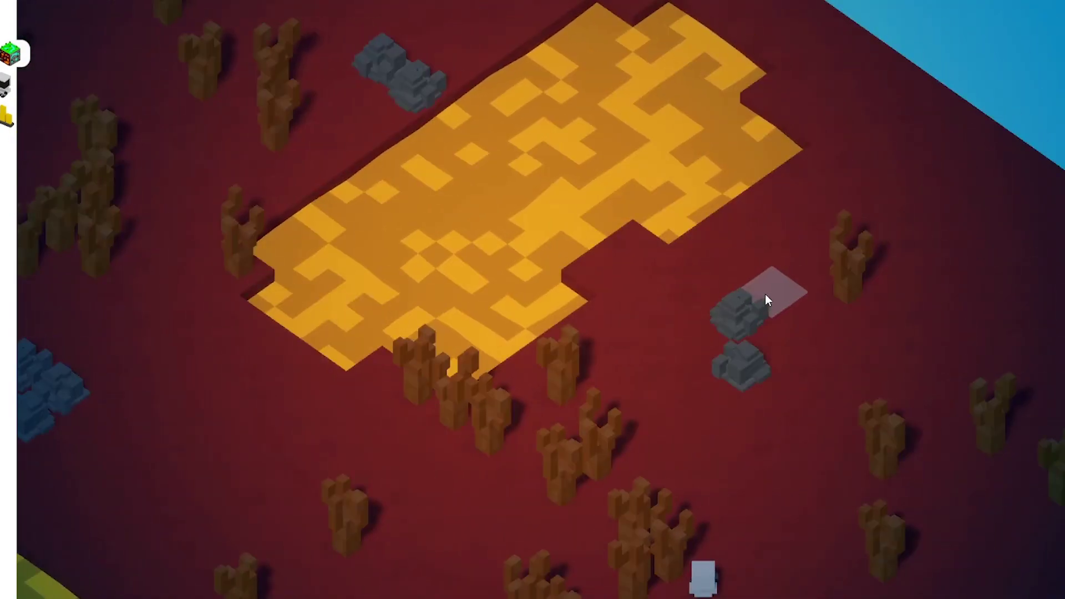
{"action": "key", "text": "a"}
{"action": "key", "text": "w"}
{"action": "key", "text": "d"}
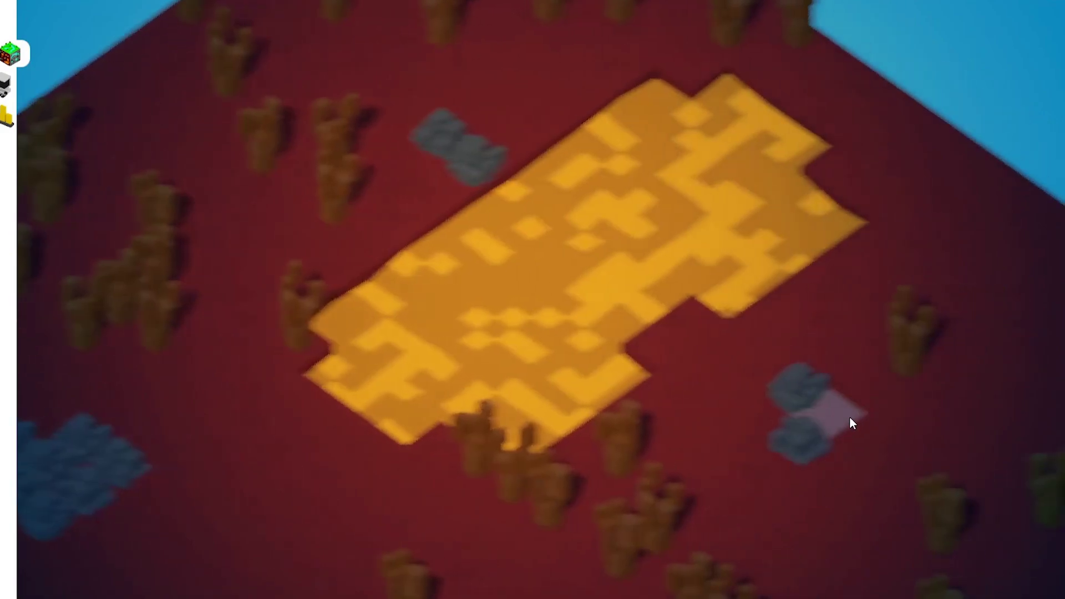
{"action": "key", "text": "s"}
{"action": "scroll", "coordinate": [706, 284], "scroll_direction": "down", "scroll_amount": 3}
{"action": "scroll", "coordinate": [715, 309], "scroll_direction": "up", "scroll_amount": 2}
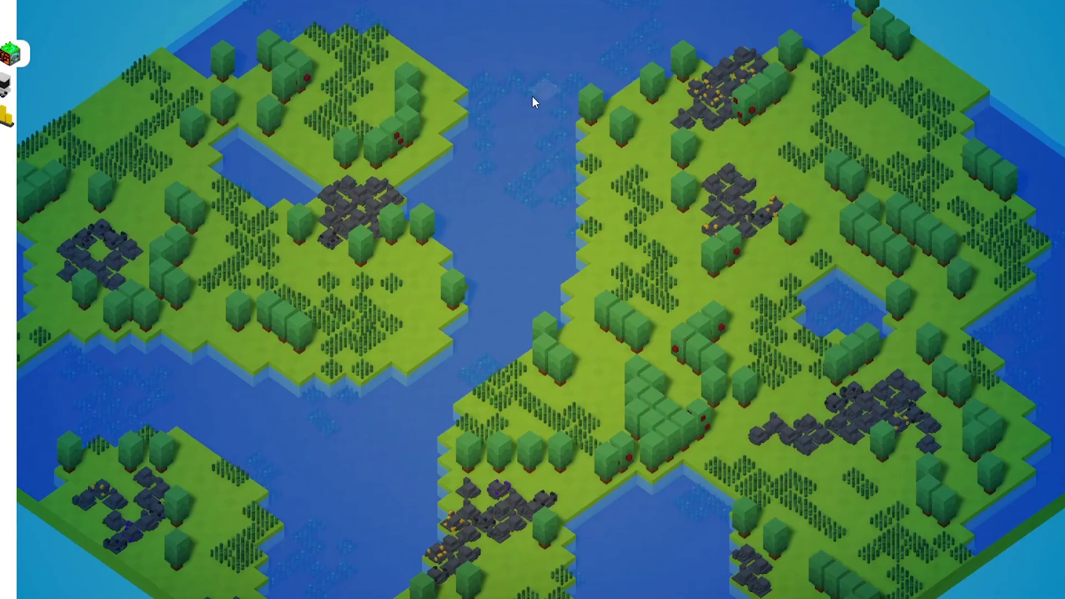
{"action": "scroll", "coordinate": [649, 409], "scroll_direction": "up", "scroll_amount": 6}
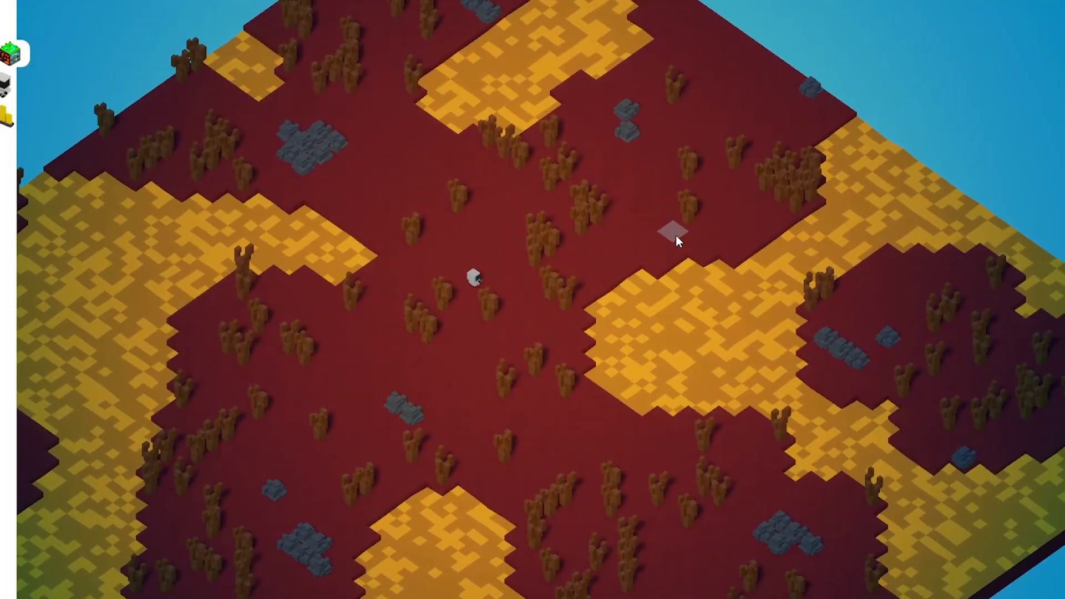
{"action": "left_click", "coordinate": [514, 257]}
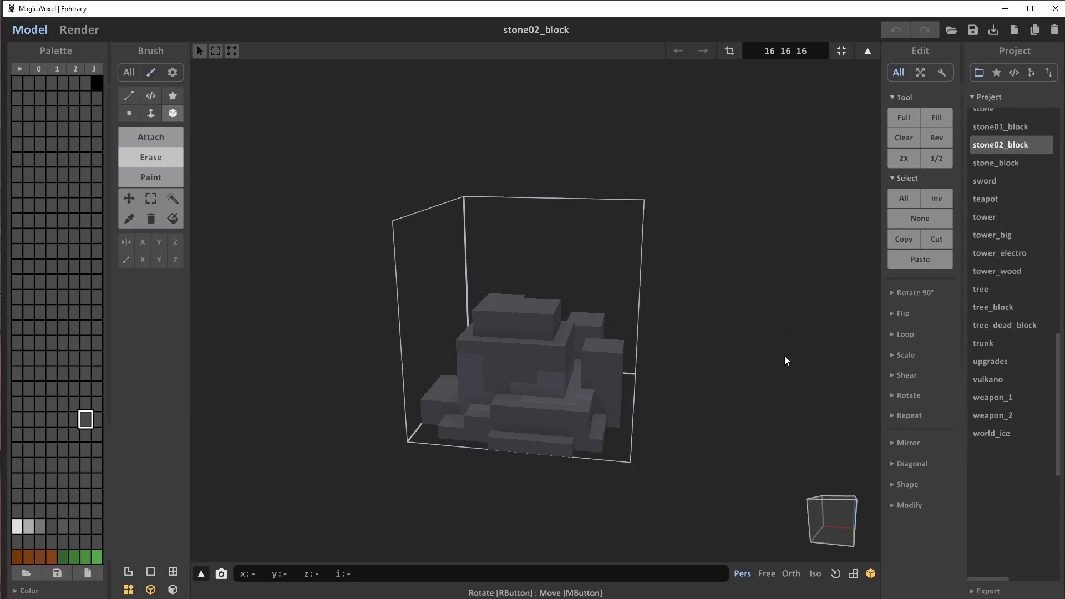
Set an empty palette colour to orange-red 203, 57, 0 for the stone02_block model.
{"action": "right_click_drag", "start_coordinate": [784, 356], "coordinate": [654, 371]}
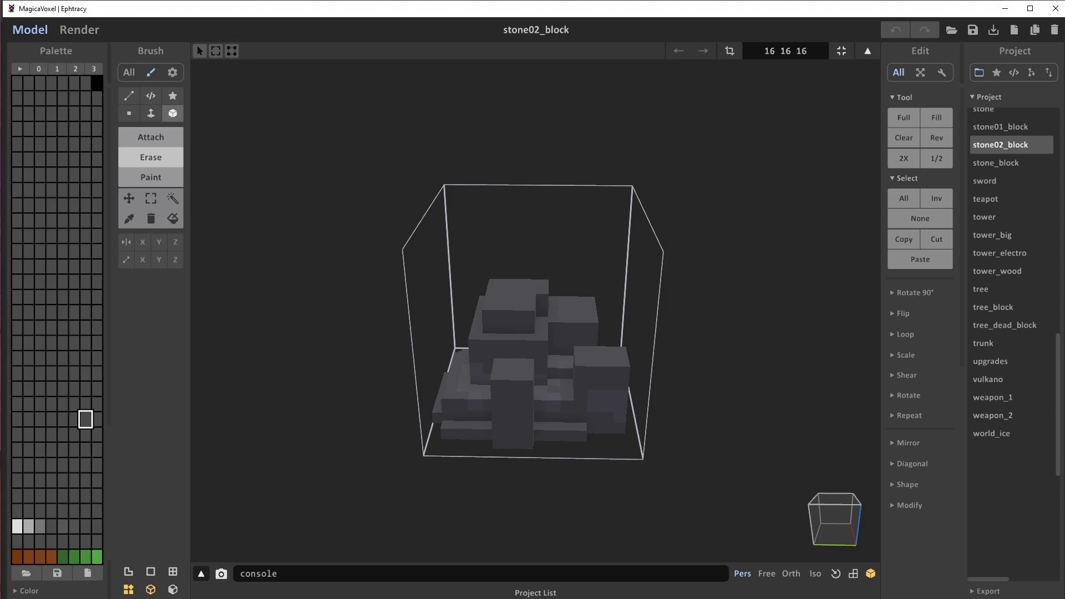
{"action": "left_click", "coordinate": [90, 526]}
{"action": "right_click", "coordinate": [84, 528]}
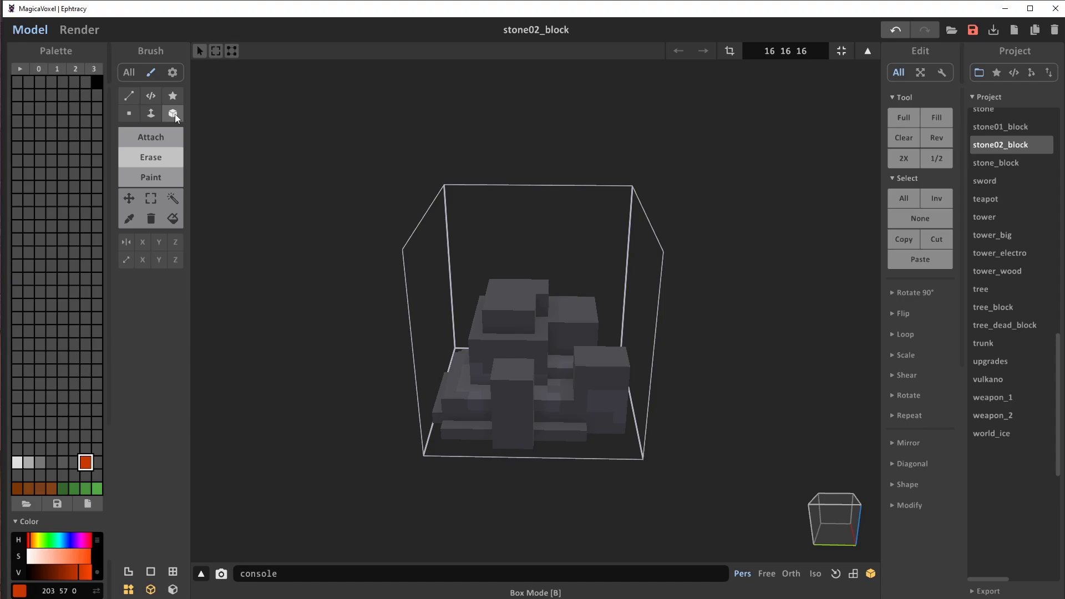
Attach orange-red voxels in the notch between the stone's upper blocks and in steps along its lower side ledge.
{"action": "scroll", "coordinate": [677, 410], "scroll_direction": "up", "scroll_amount": 3}
{"action": "right_click_drag", "start_coordinate": [738, 355], "coordinate": [678, 409]}
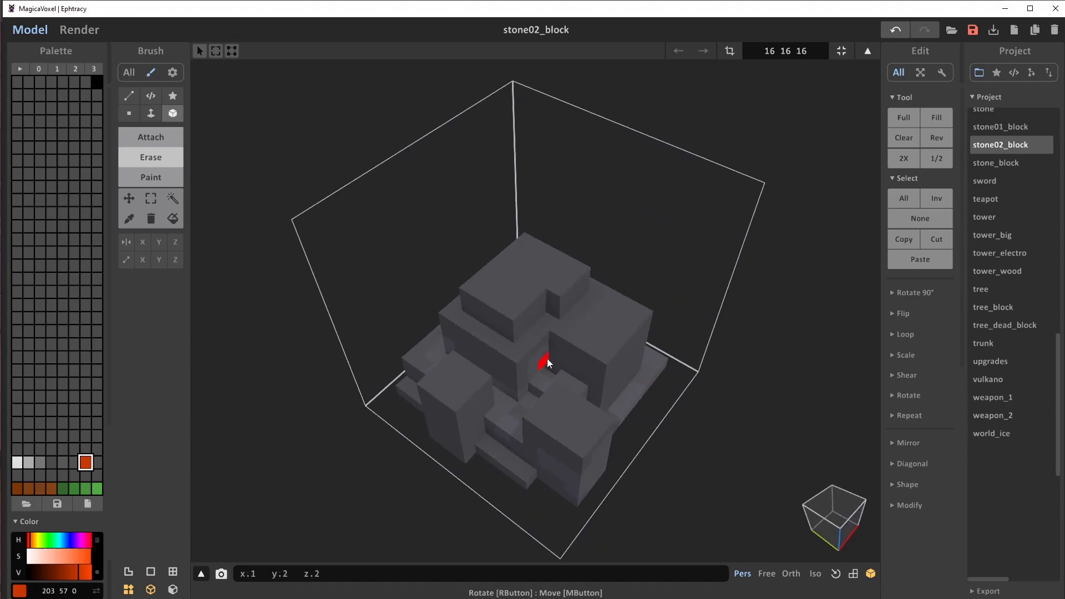
{"action": "left_click", "coordinate": [151, 137]}
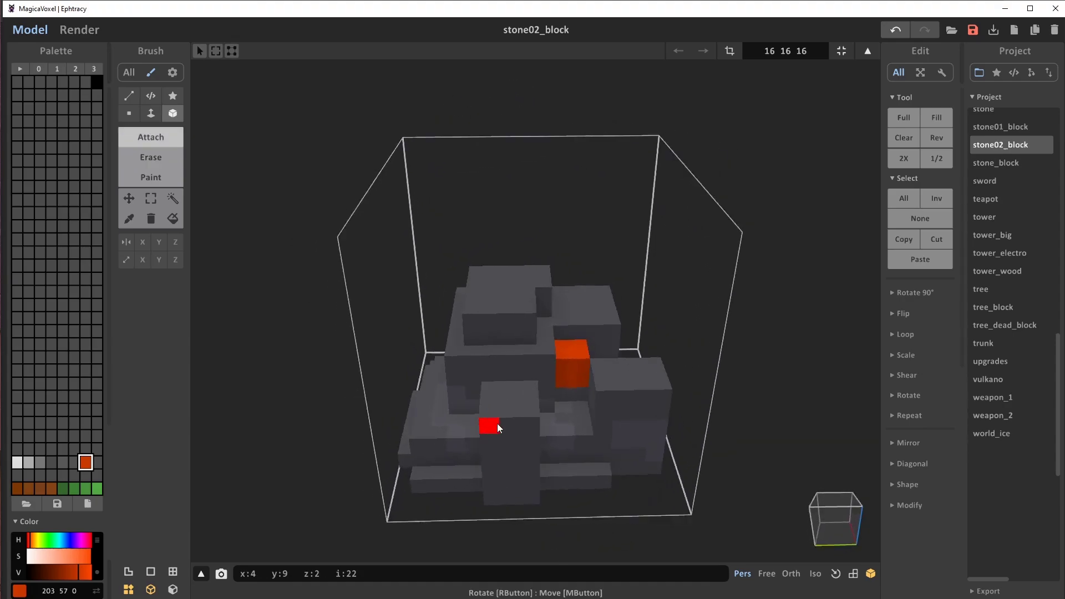
{"action": "right_click_drag", "start_coordinate": [497, 424], "coordinate": [514, 419]}
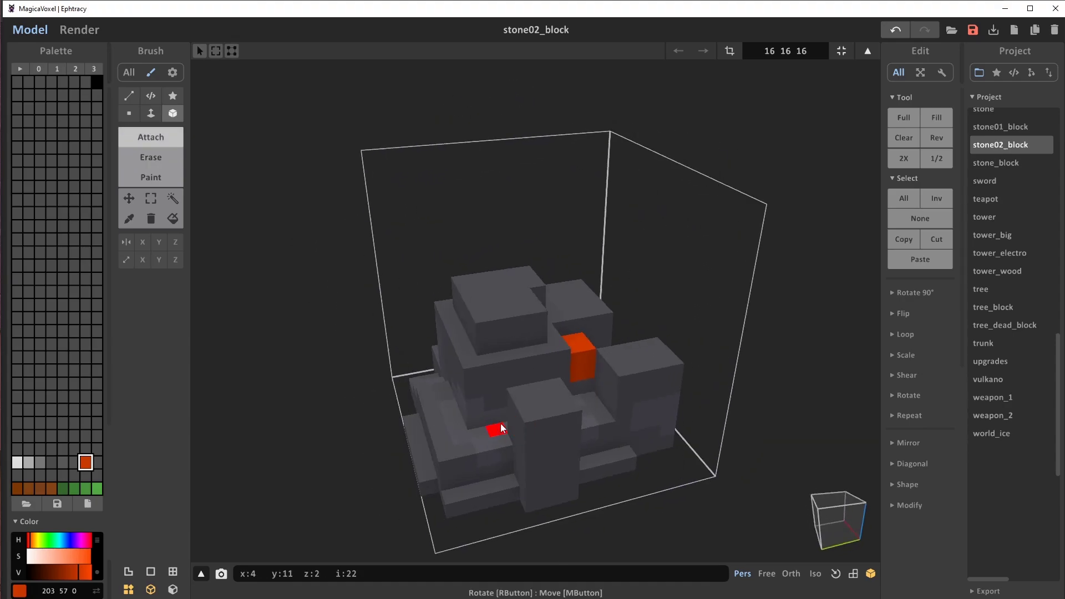
{"action": "left_click_drag", "start_coordinate": [499, 424], "coordinate": [474, 434]}
{"action": "left_click", "coordinate": [473, 417]}
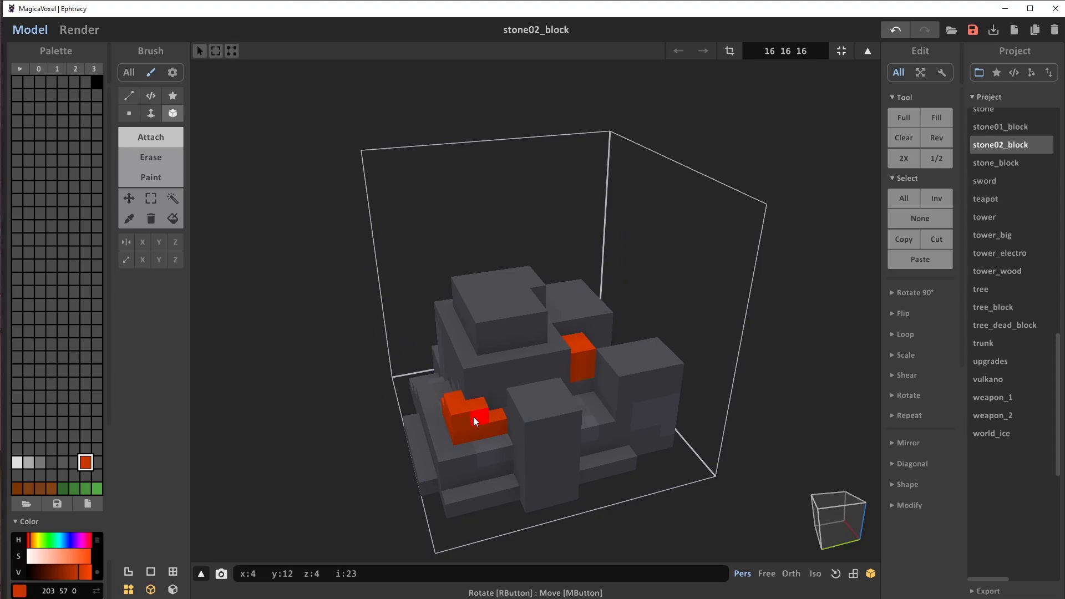
Attach more orange-red voxels at the stone's rear corner, on top of its large block and over the edge of its small block.
{"action": "right_click_drag", "start_coordinate": [473, 420], "coordinate": [591, 416]}
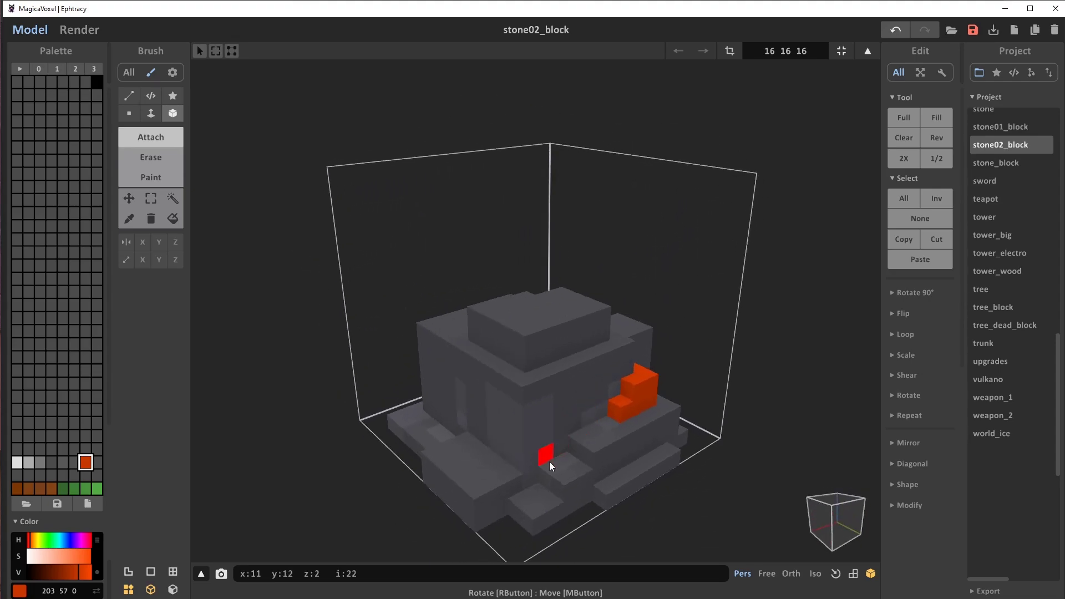
{"action": "left_click", "coordinate": [522, 479]}
{"action": "right_click_drag", "start_coordinate": [511, 458], "coordinate": [566, 475]}
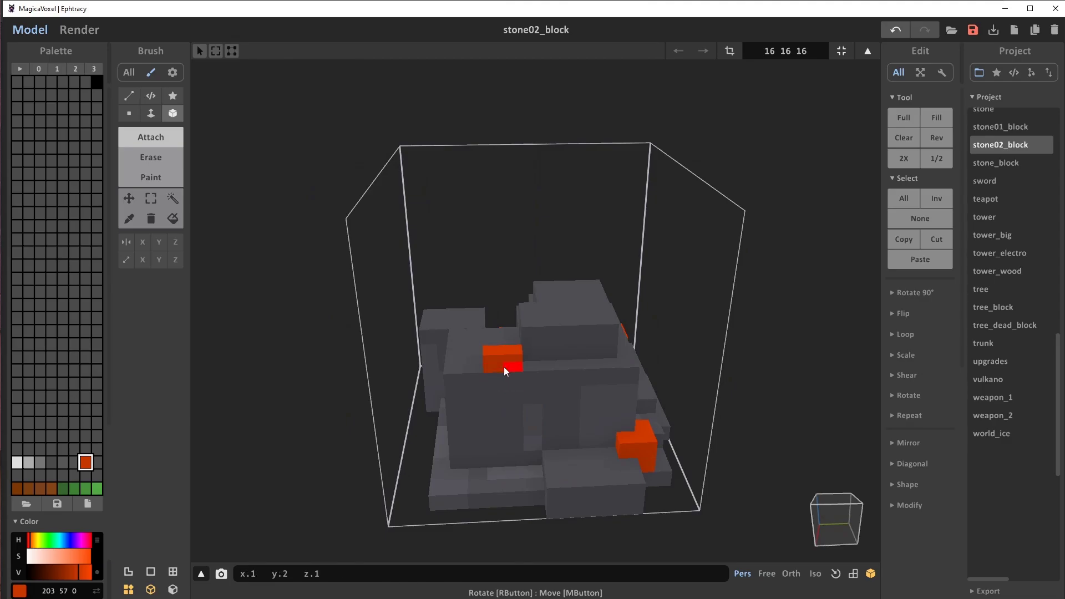
{"action": "right_click_drag", "start_coordinate": [508, 395], "coordinate": [496, 471]}
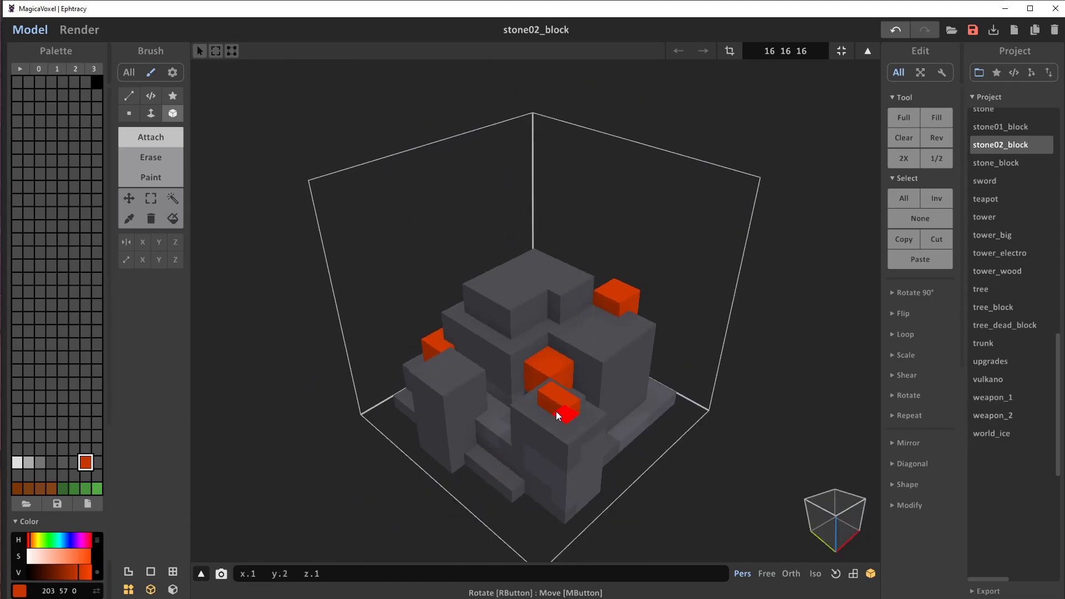
{"action": "mouse_move", "coordinate": [565, 439]}
{"action": "left_mouse_down"}
{"action": "mouse_move", "coordinate": [571, 467]}
{"action": "mouse_move", "coordinate": [562, 426]}
{"action": "left_mouse_up"}
{"action": "right_click_drag", "start_coordinate": [519, 466], "coordinate": [355, 518]}
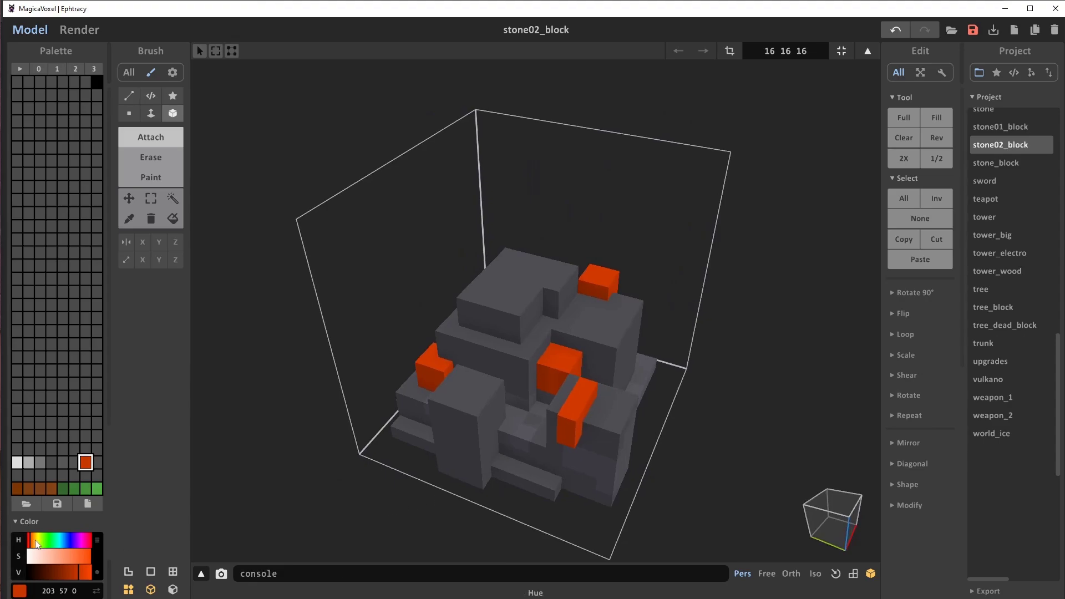
Change the voxels' palette colour to dark red 161, 5, 0.
{"action": "left_click_drag", "start_coordinate": [32, 542], "coordinate": [28, 544]}
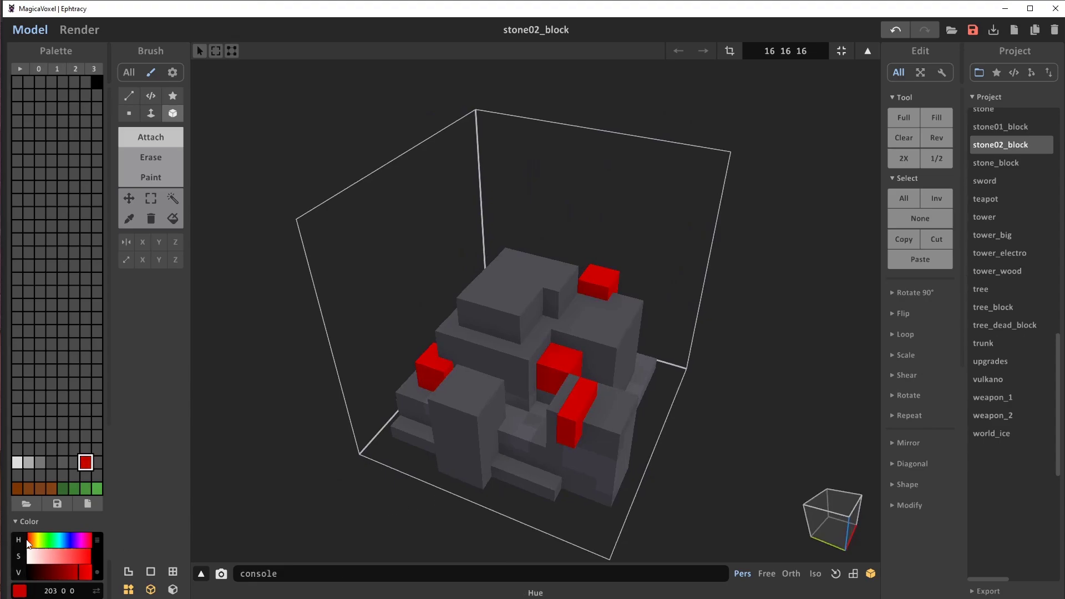
{"action": "left_click", "coordinate": [83, 573]}
{"action": "left_click_drag", "start_coordinate": [73, 574], "coordinate": [67, 576]}
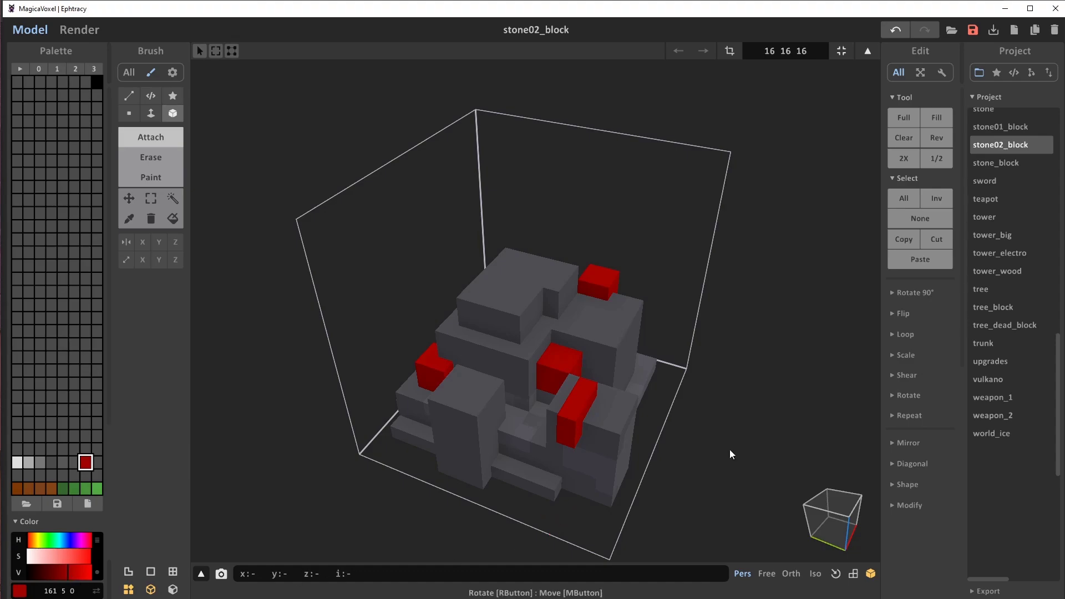
Attach further dark red voxels on the ledge around the stone's base, checking the model from all sides.
{"action": "right_click_drag", "start_coordinate": [730, 449], "coordinate": [535, 441]}
{"action": "right_click_drag", "start_coordinate": [477, 463], "coordinate": [596, 487]}
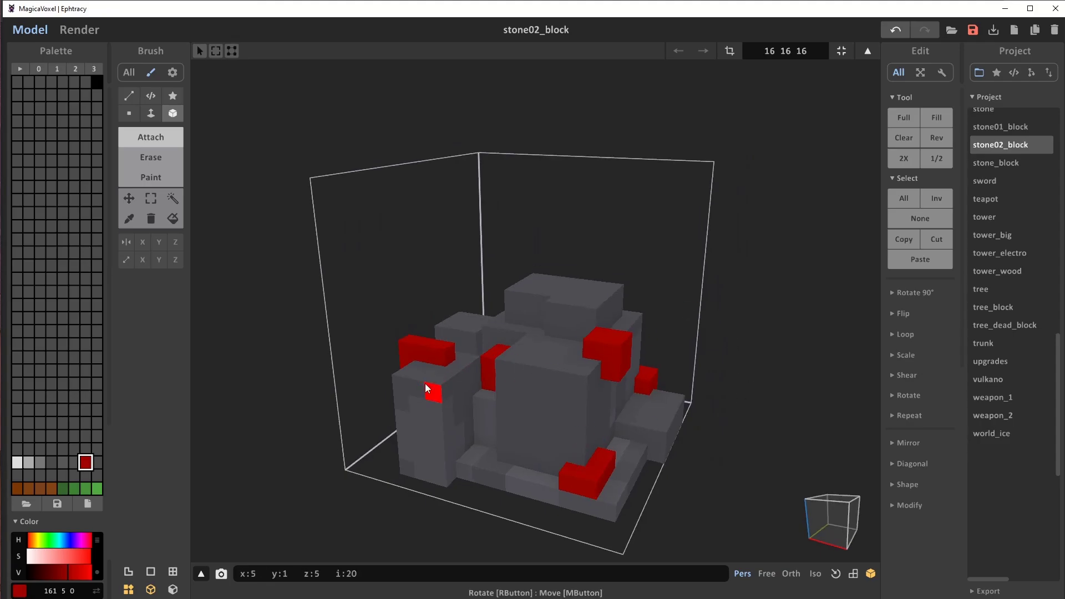
{"action": "right_click_drag", "start_coordinate": [400, 454], "coordinate": [576, 465]}
{"action": "right_click_drag", "start_coordinate": [455, 468], "coordinate": [672, 469]}
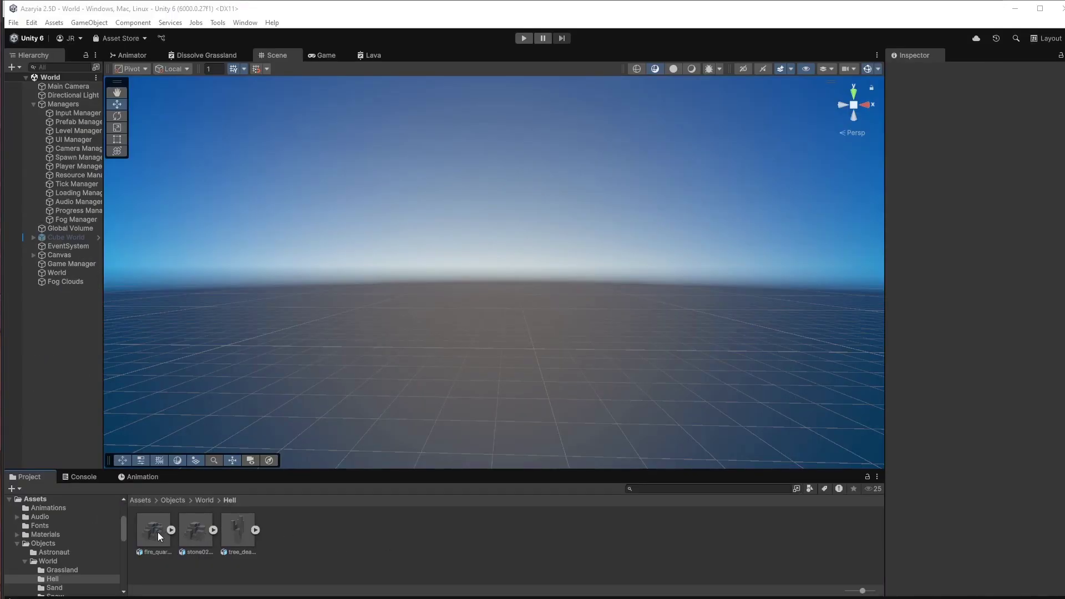
Add the fire_quart_01_block model to the World scene, unpack it and move its default mesh out to the scene's root level.
{"action": "left_click_drag", "start_coordinate": [158, 531], "coordinate": [123, 333]}
{"action": "left_click", "coordinate": [33, 291]}
{"action": "right_click", "coordinate": [57, 292]}
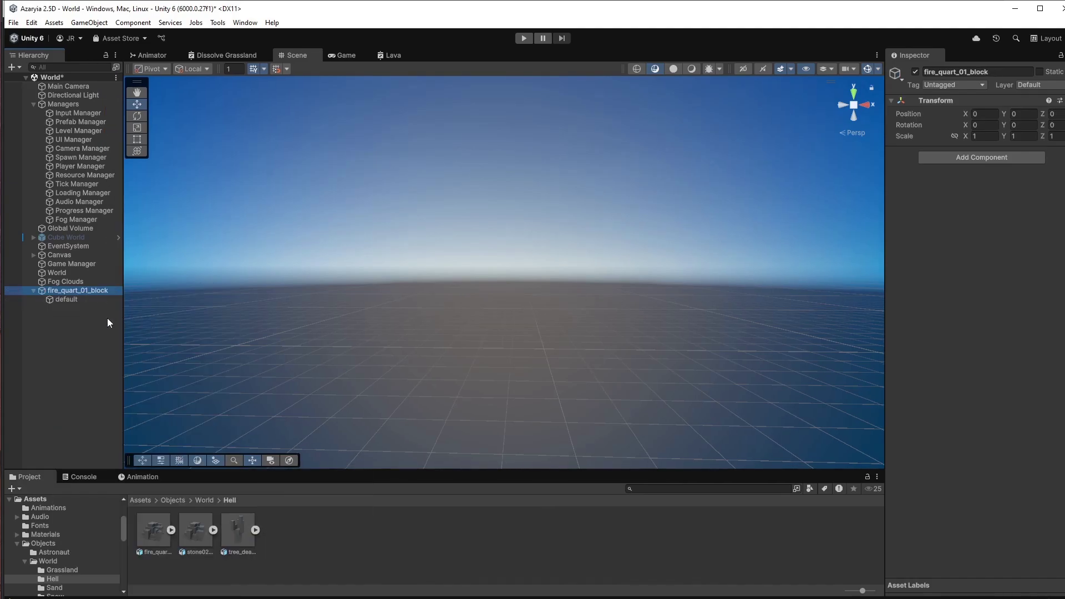
{"action": "left_click_drag", "start_coordinate": [68, 299], "coordinate": [71, 322]}
Rename the default object as Fire Quartz and delete the emptied fire_quart_01_block parent.
{"action": "left_click", "coordinate": [981, 74]}
{"action": "left_click", "coordinate": [978, 73]}
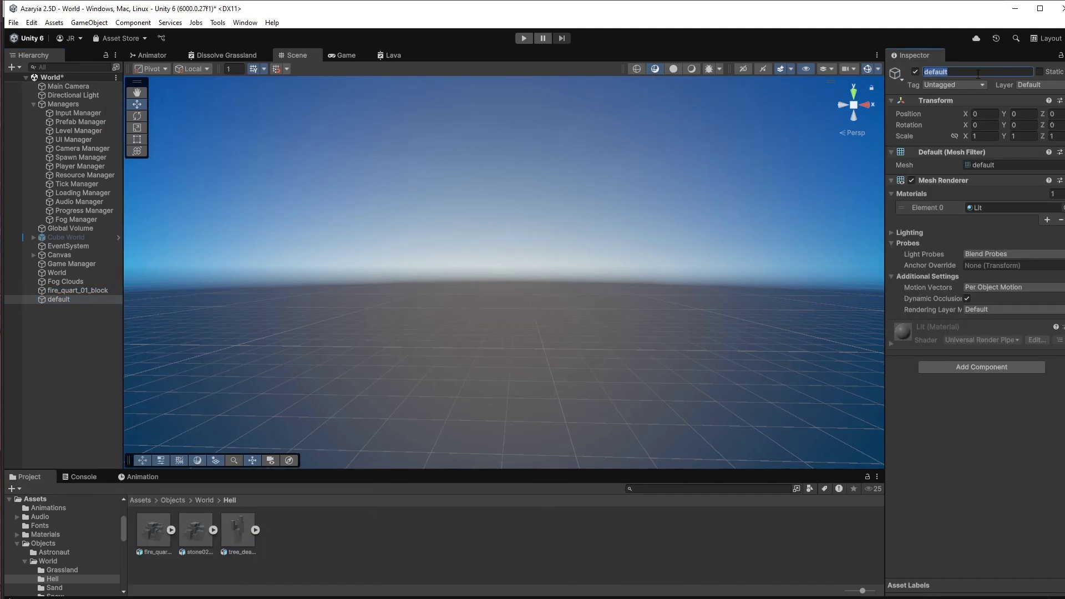
{"action": "type", "text": "Fire Quart"}
{"action": "key", "text": "Return"}
{"action": "type", "text": "z"}
{"action": "left_click", "coordinate": [62, 291]}
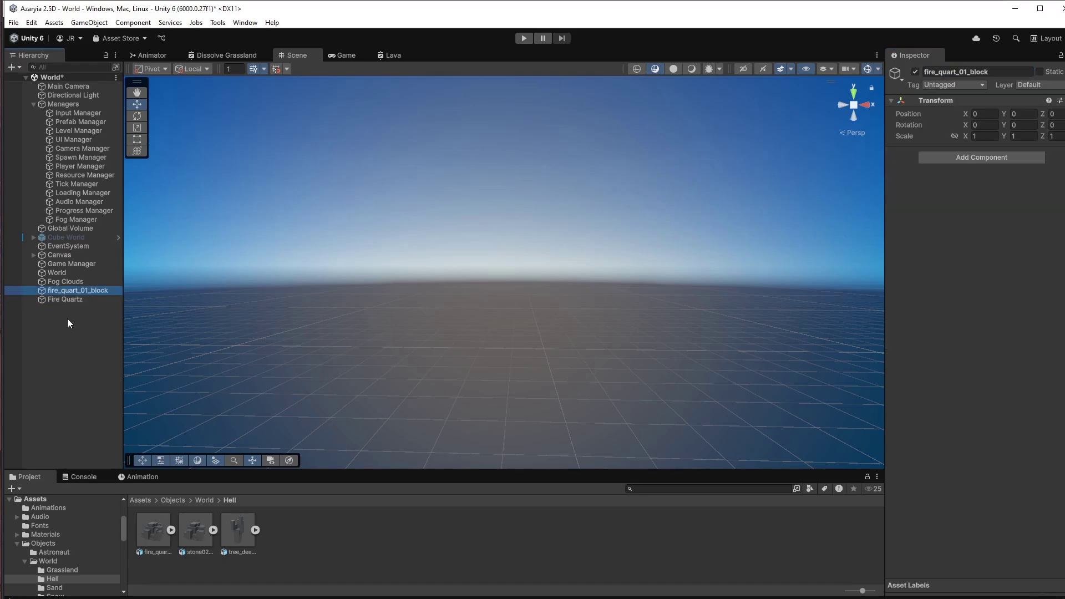
{"action": "key", "text": "Delete"}
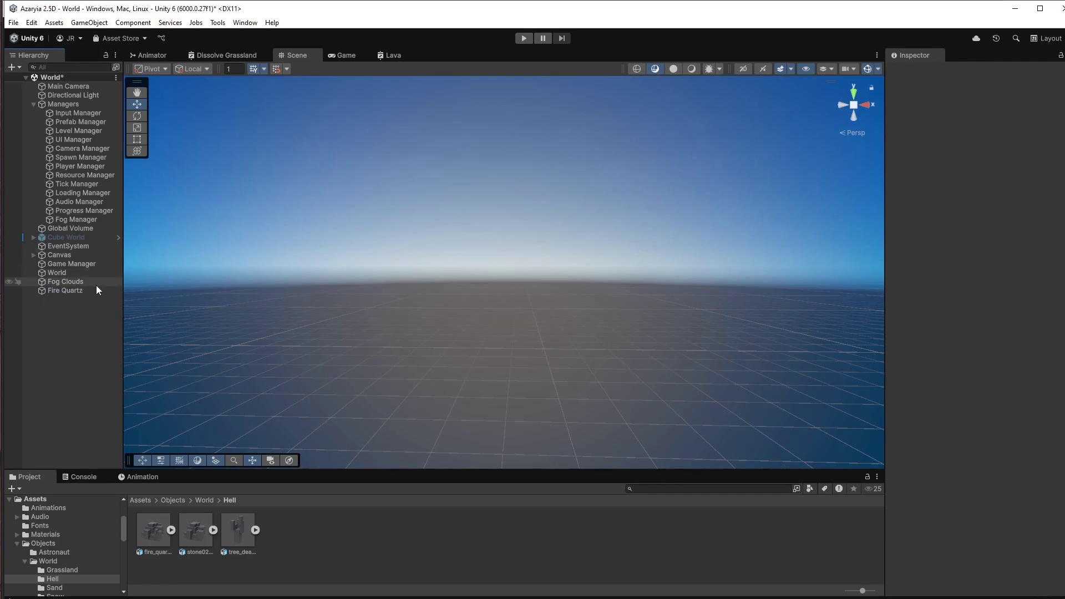
Give Fire Quartz the Grassland Objects material and add a Box Collider component.
{"action": "left_click", "coordinate": [94, 290]}
{"action": "left_click", "coordinate": [955, 367]}
{"action": "key", "text": "Return"}
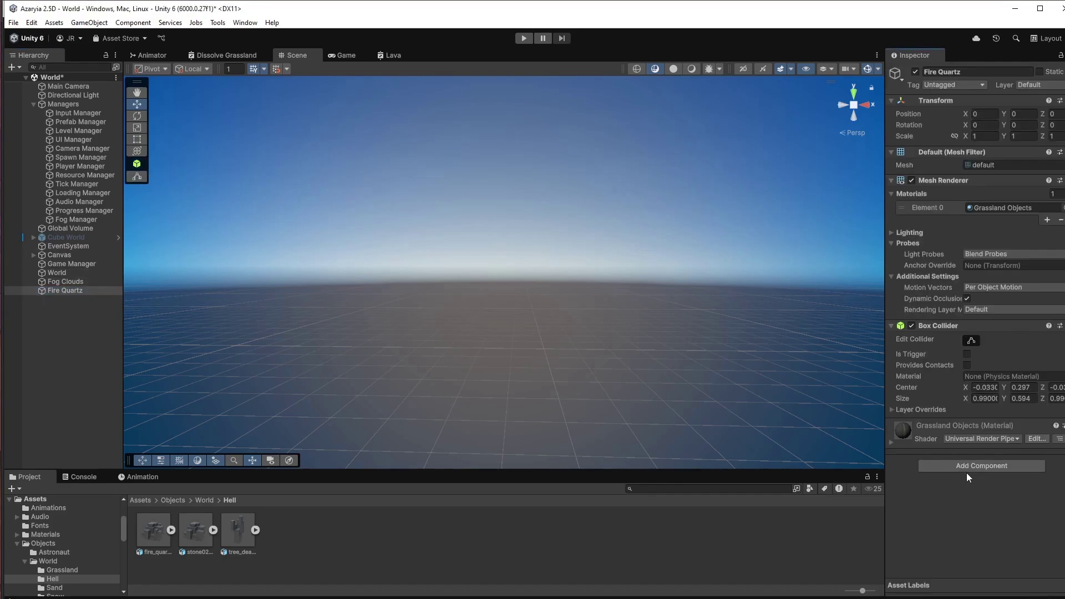
Add the World Object script component to Fire Quartz.
{"action": "left_click", "coordinate": [954, 468]}
{"action": "type", "text": "Worl"}
{"action": "key", "text": "Down"}
{"action": "key", "text": "Down"}
{"action": "key", "text": "Down"}
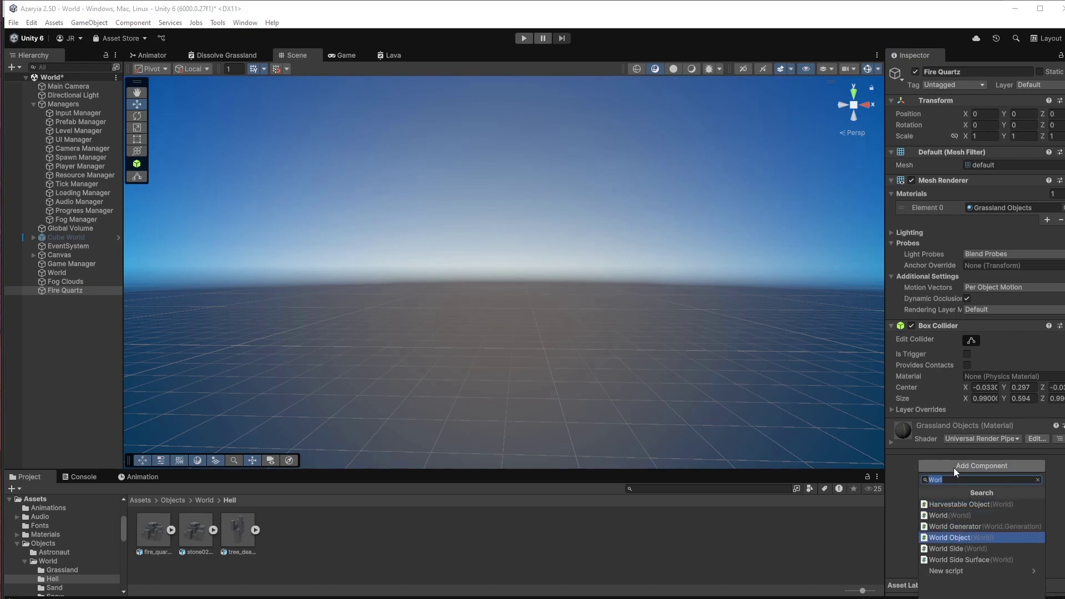
{"action": "key", "text": "Return"}
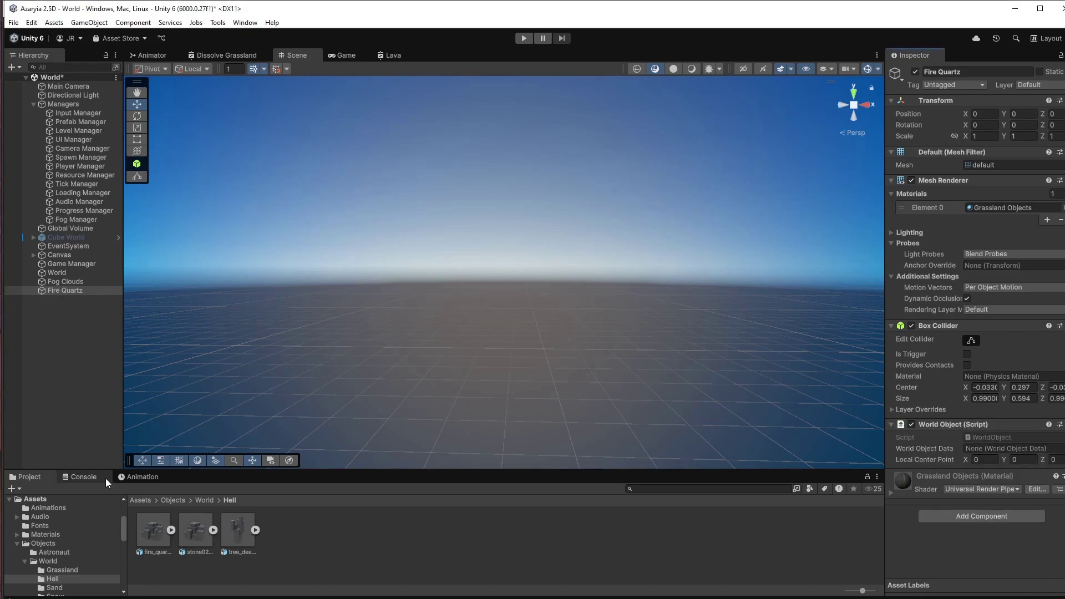
Save the Fire Quartz scene object as a prefab in the Prefabs/World/Hell folder.
{"action": "left_click", "coordinate": [140, 500]}
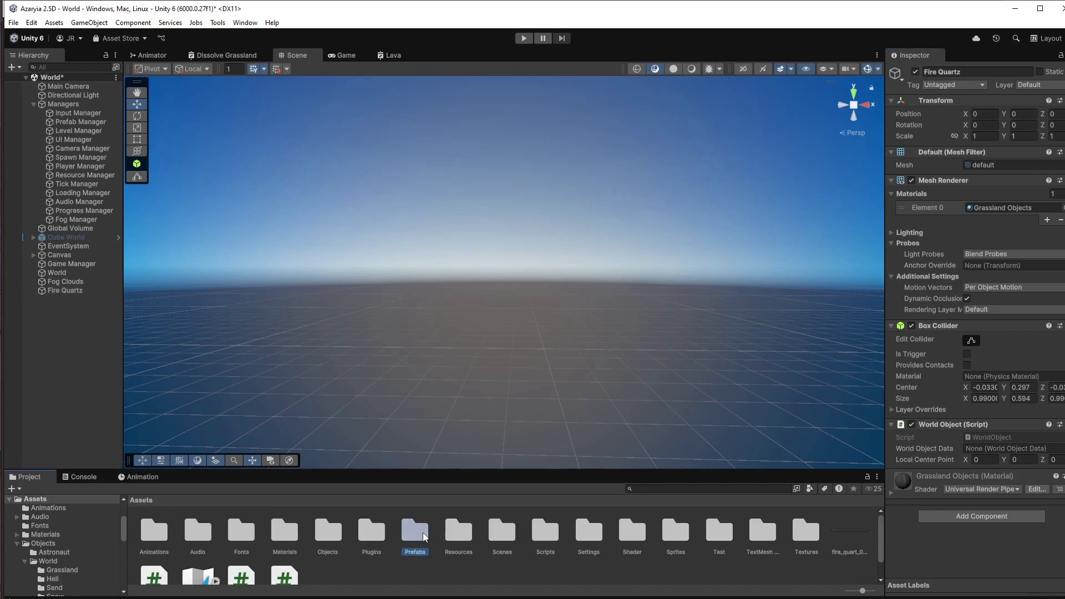
{"action": "double_click", "coordinate": [423, 532]}
{"action": "left_click", "coordinate": [281, 536]}
{"action": "double_click", "coordinate": [280, 537]}
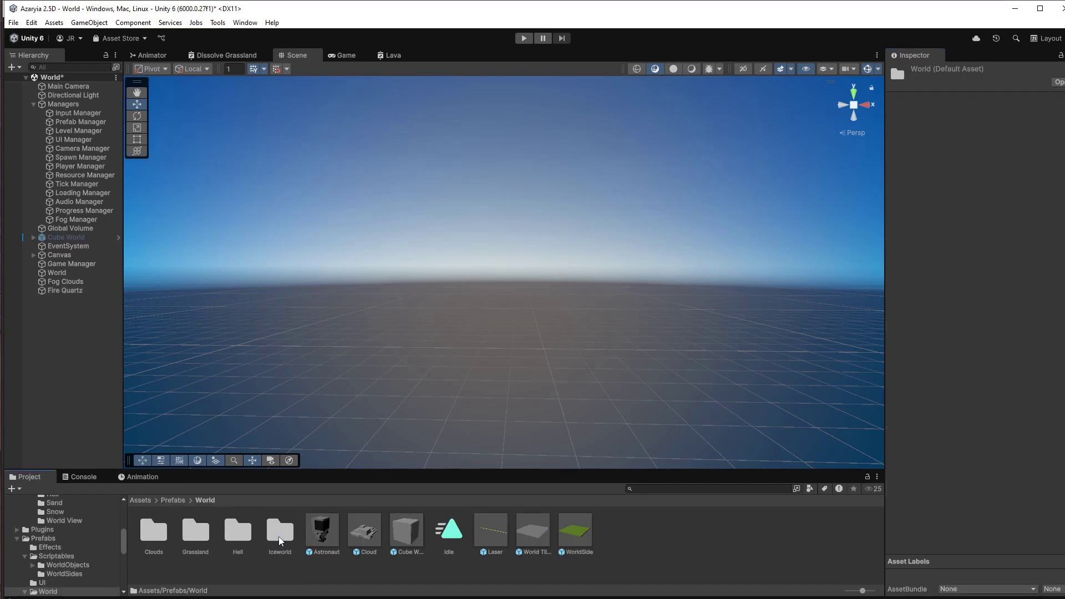
{"action": "double_click", "coordinate": [227, 531]}
{"action": "left_click_drag", "start_coordinate": [71, 297], "coordinate": [322, 537]}
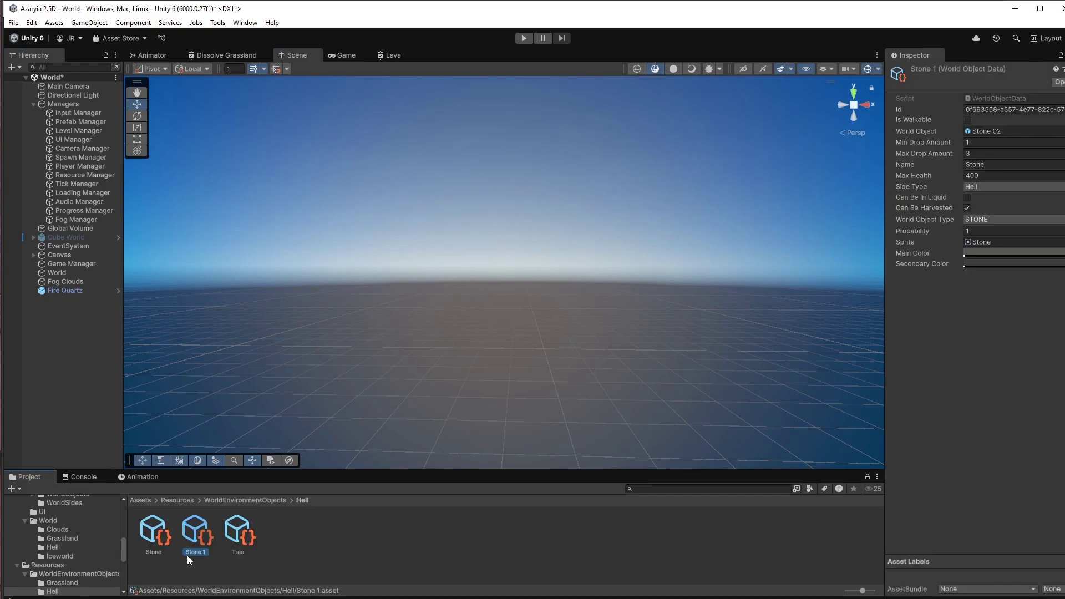
Rename the Stone 1 data asset in Resources/WorldEnvironmentObjects/Hell as Fire Quartz.
{"action": "left_click", "coordinate": [187, 555]}
{"action": "left_click", "coordinate": [196, 554]}
{"action": "type", "text": "Fire Quartz"}
{"action": "key", "text": "Return"}
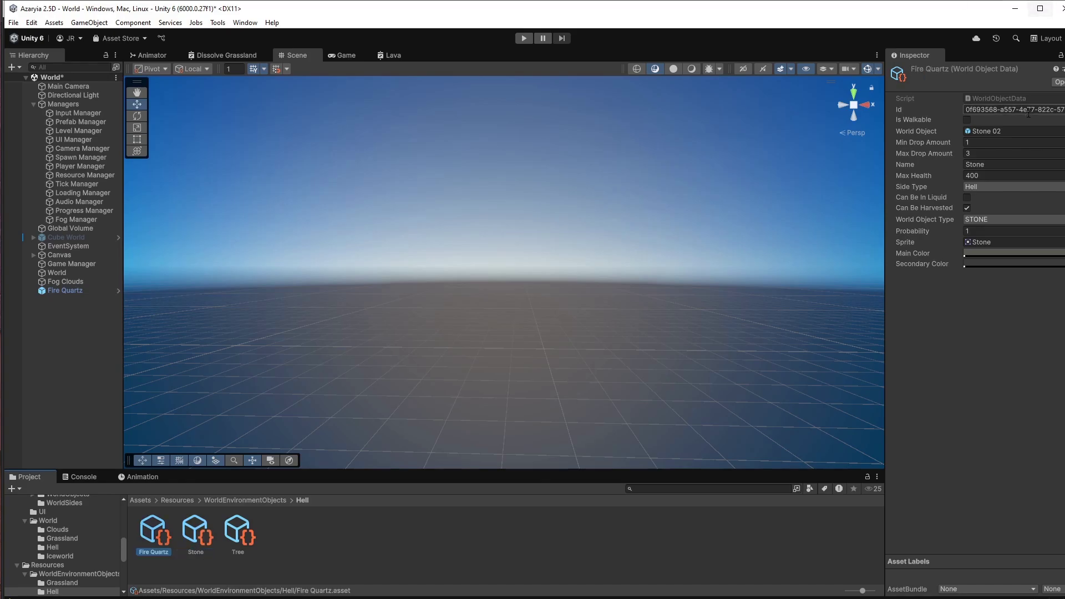
Set the Fire Quartz data asset's name to Fire Quartz and its max health to 600.
{"action": "left_click", "coordinate": [1025, 130]}
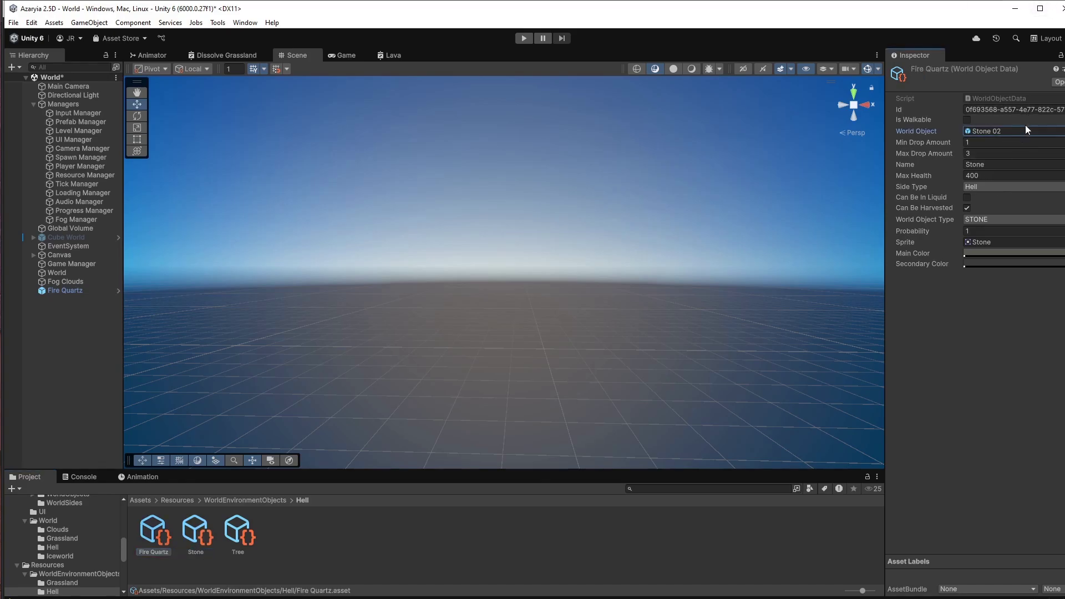
{"action": "left_click", "coordinate": [998, 163]}
{"action": "type", "text": "Fire Quartz"}
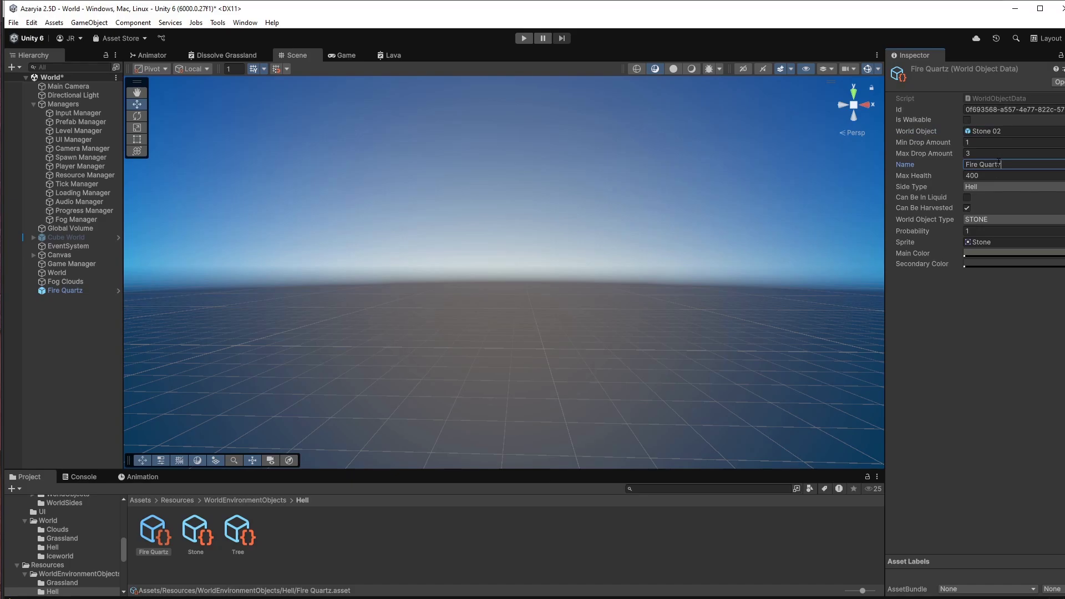
{"action": "left_click", "coordinate": [1006, 173]}
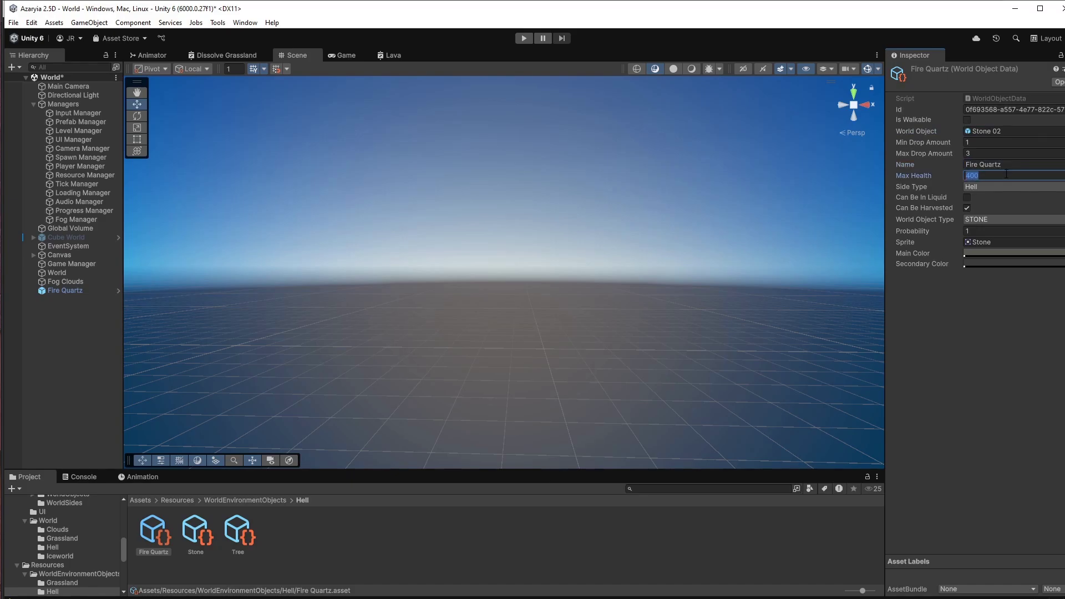
{"action": "type", "text": "6"}
{"action": "left_click", "coordinate": [980, 220]}
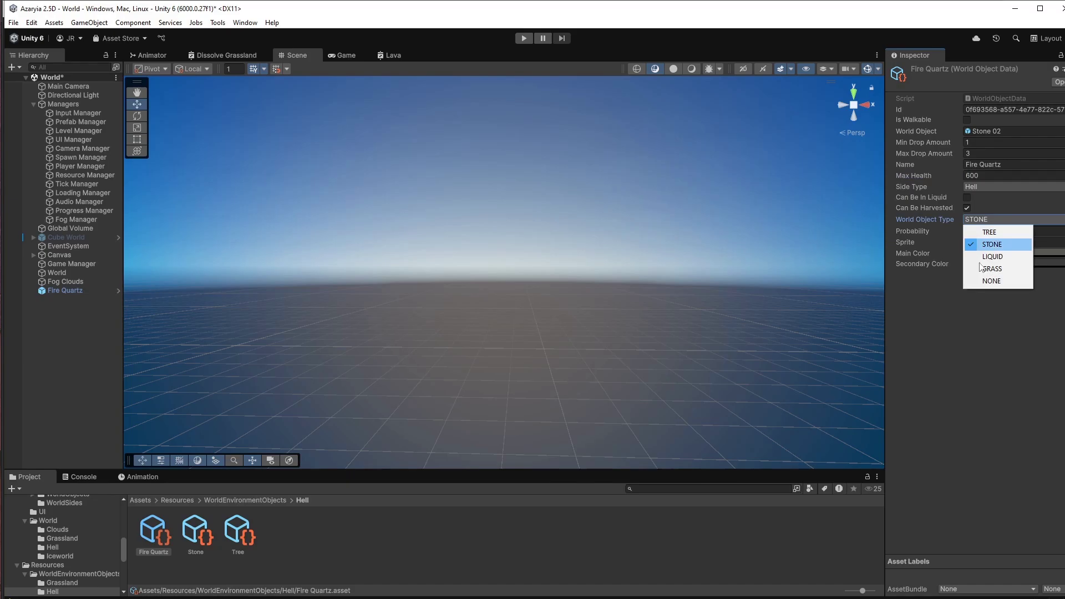
{"action": "left_click", "coordinate": [933, 374]}
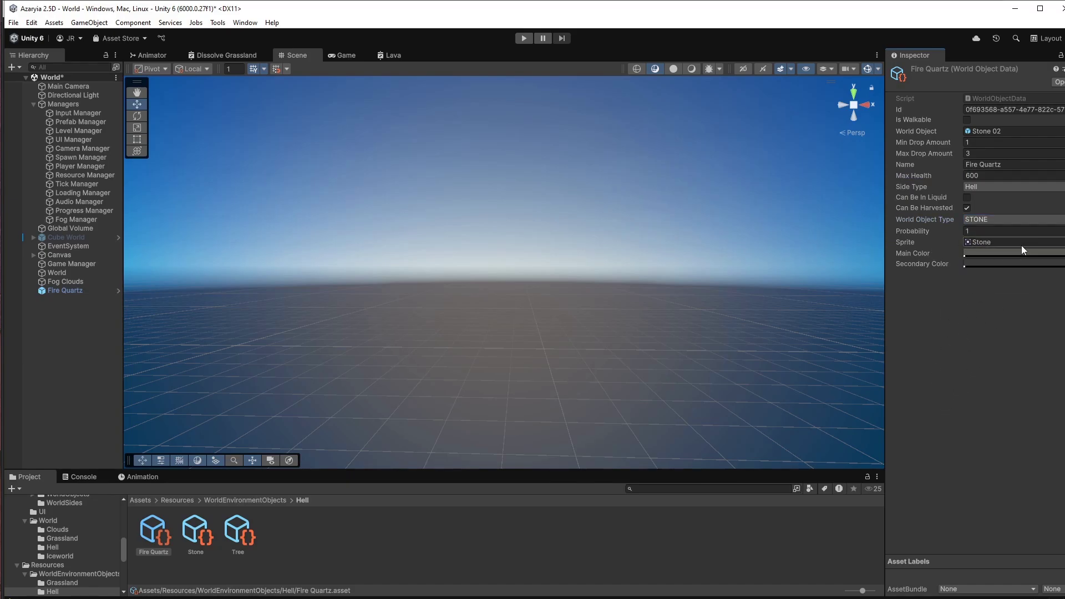
Make the data asset's secondary color bright red and assign the Fire Quartz prefab as its world object.
{"action": "left_click", "coordinate": [987, 264]}
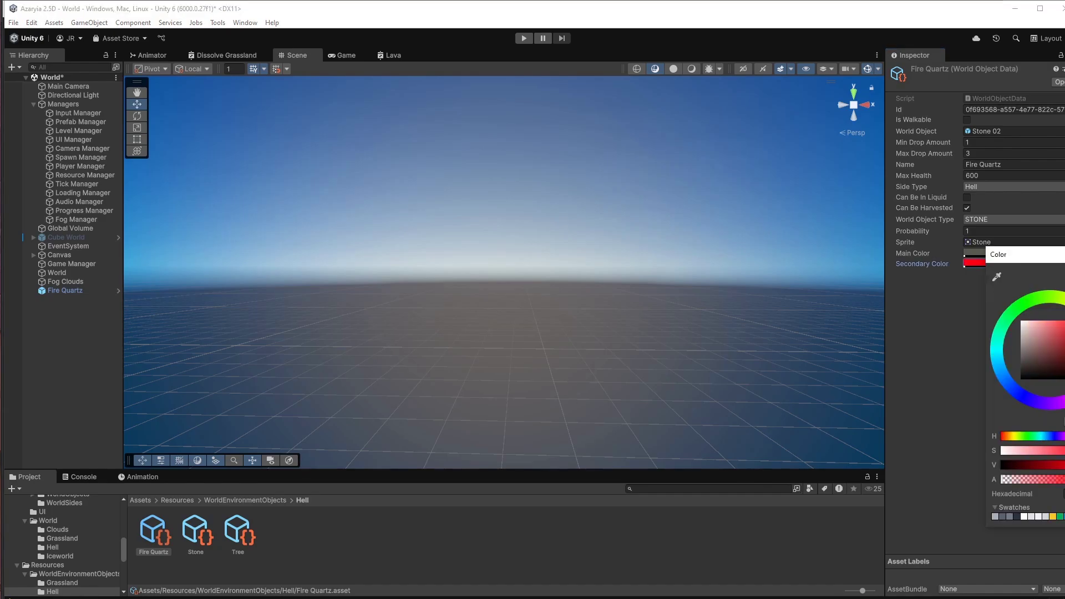
{"action": "key", "text": "Return"}
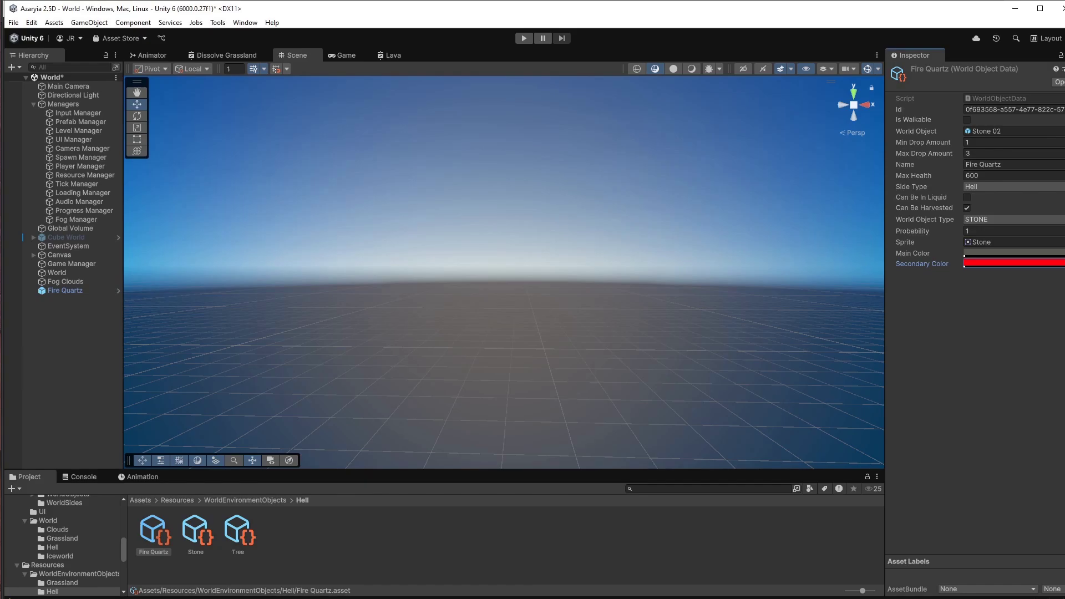
{"action": "left_click", "coordinate": [1032, 132]}
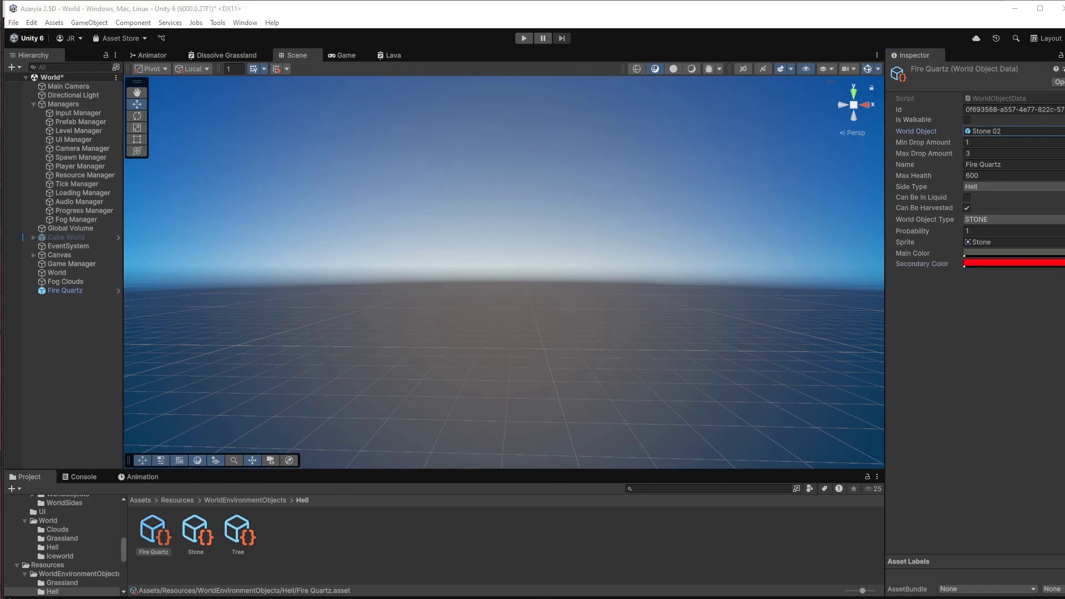
Replace the Fire Quartz data asset's Id with a newly generated unique identifier.
{"action": "left_click", "coordinate": [1027, 110]}
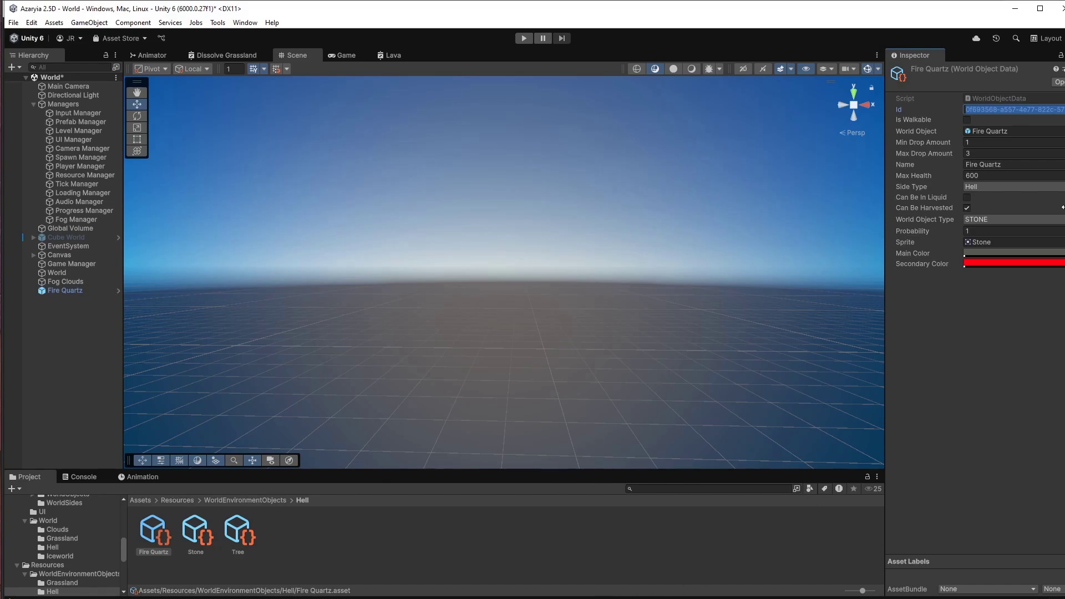
{"action": "key", "text": "ctrl+v"}
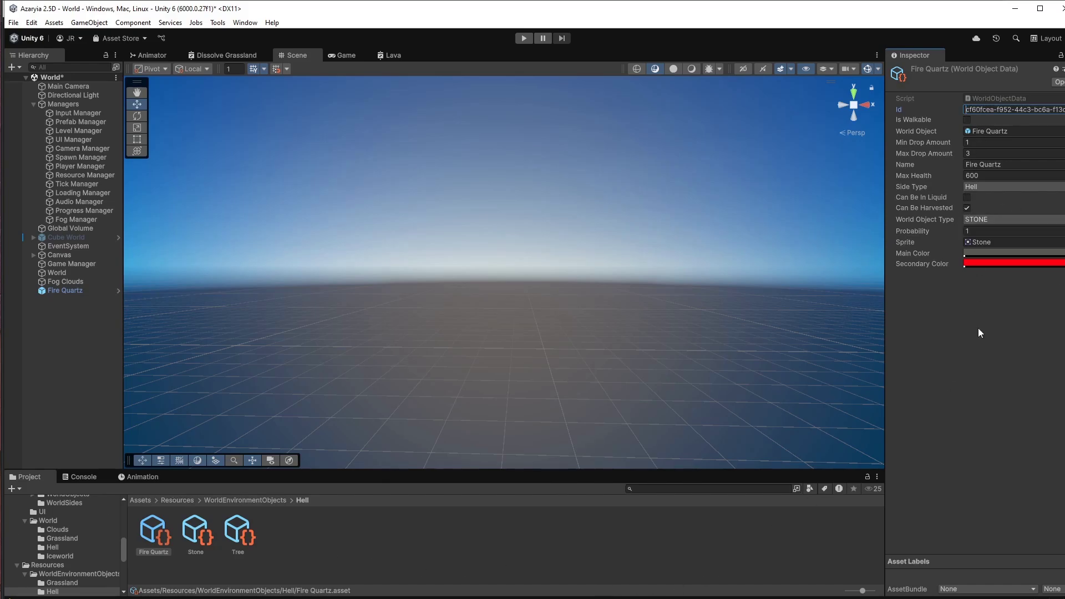
{"action": "left_click", "coordinate": [979, 329]}
Set the Fire Quartz minimum drop amount to 2 and the maximum drop amount to 5.
{"action": "left_click", "coordinate": [983, 142]}
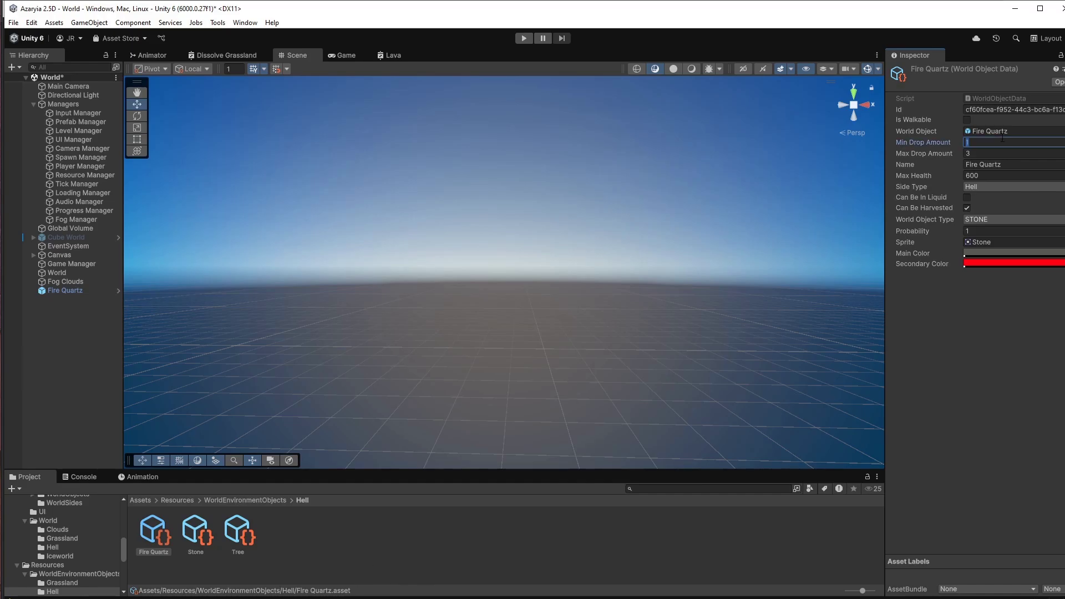
{"action": "type", "text": "2"}
{"action": "left_click", "coordinate": [979, 153]}
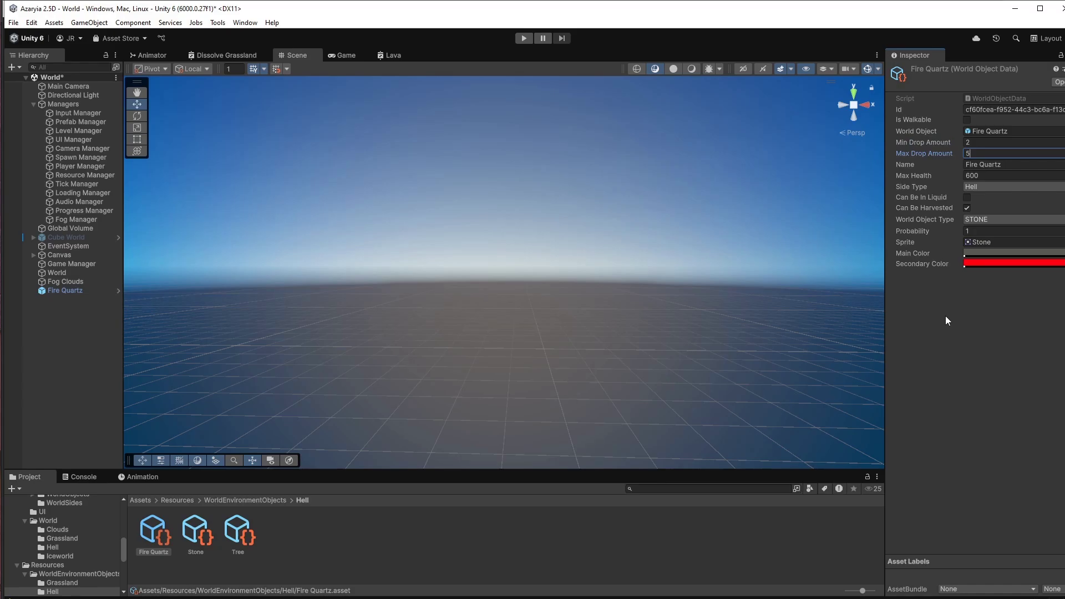
{"action": "type", "text": "5"}
Assign the Fire Quartz data asset as the prefab's World Object Data, and open the asset's probability for editing.
{"action": "left_click", "coordinate": [119, 290]}
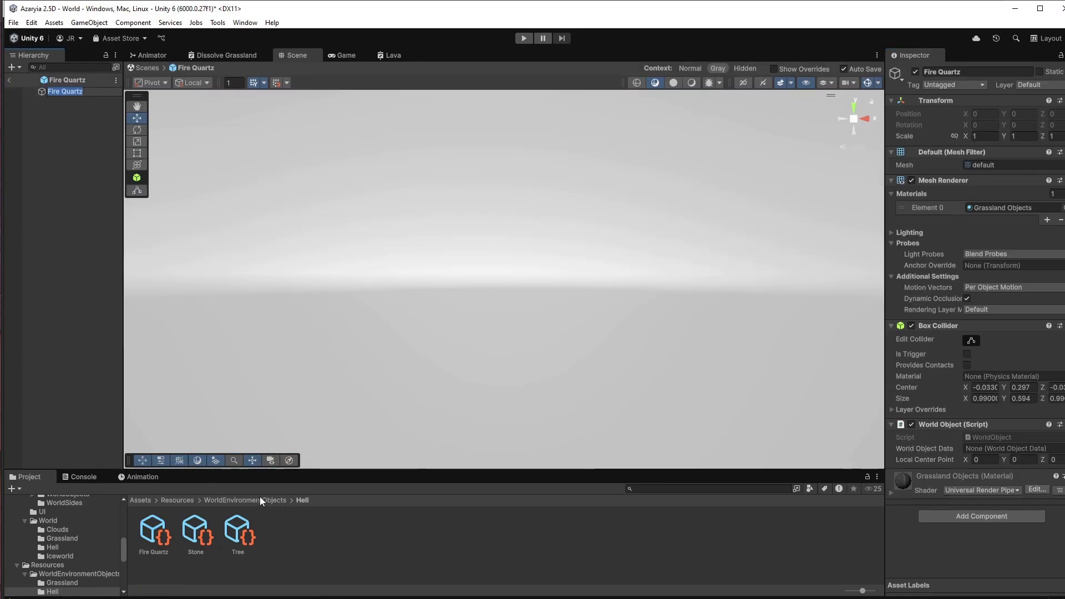
{"action": "left_click_drag", "start_coordinate": [153, 547], "coordinate": [980, 448]}
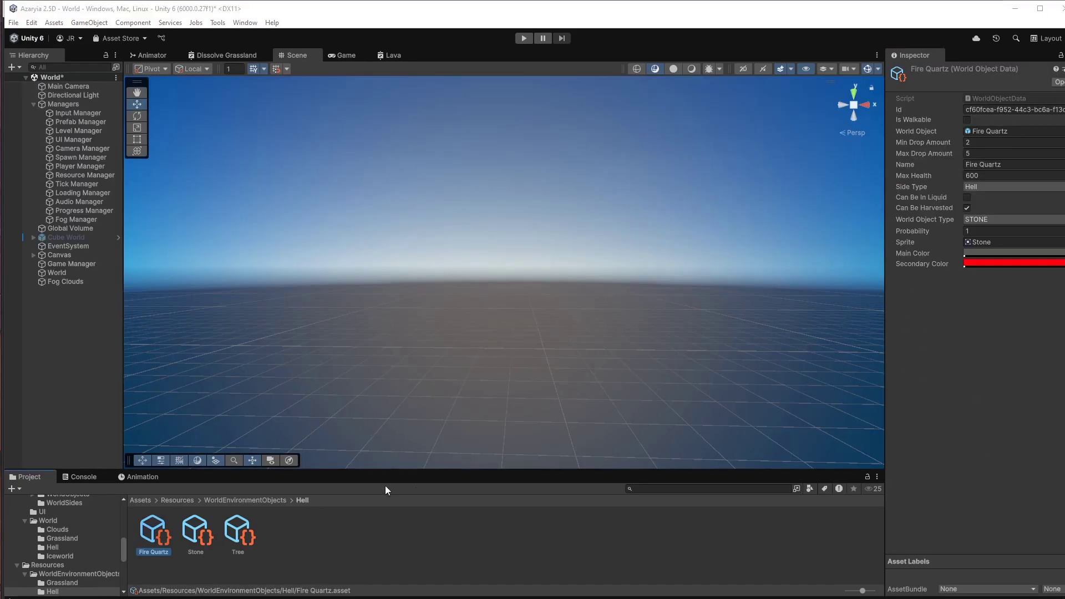
{"action": "left_click", "coordinate": [986, 230]}
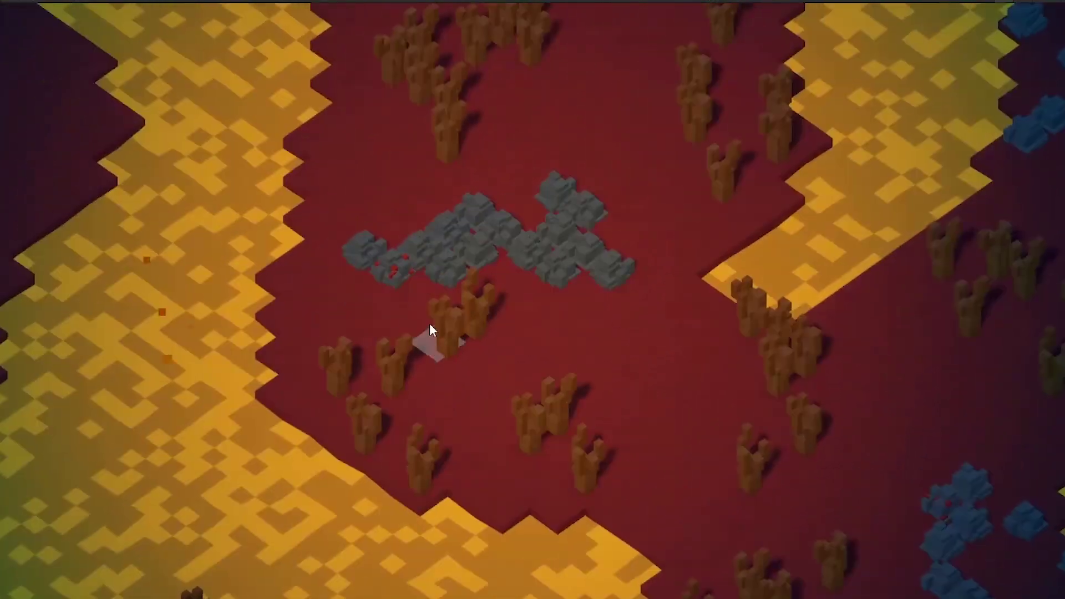
Examine the hell world in the running game, looking over the stone clusters for fire quartz ore.
{"action": "key", "text": "w"}
{"action": "key", "text": "a"}
{"action": "scroll", "coordinate": [404, 421], "scroll_direction": "up", "scroll_amount": 2}
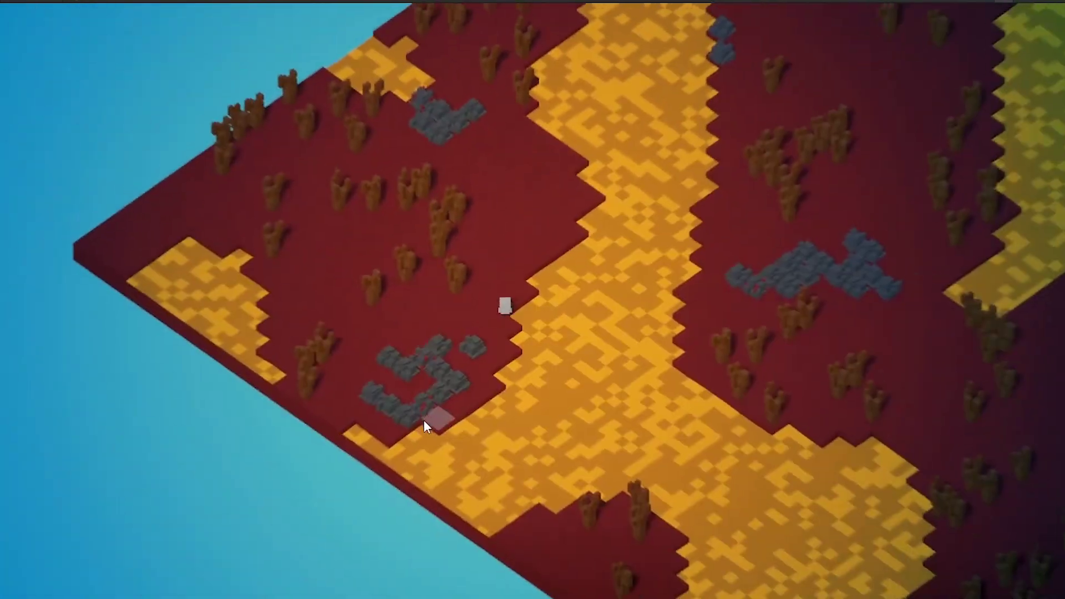
{"action": "key", "text": "w"}
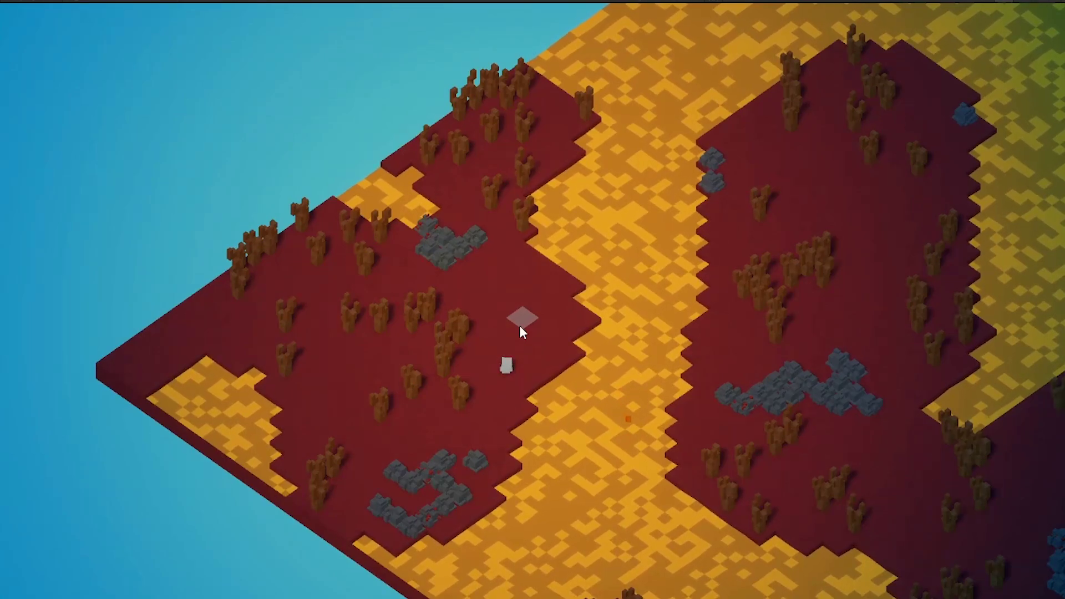
{"action": "scroll", "coordinate": [519, 325], "scroll_direction": "up", "scroll_amount": 1}
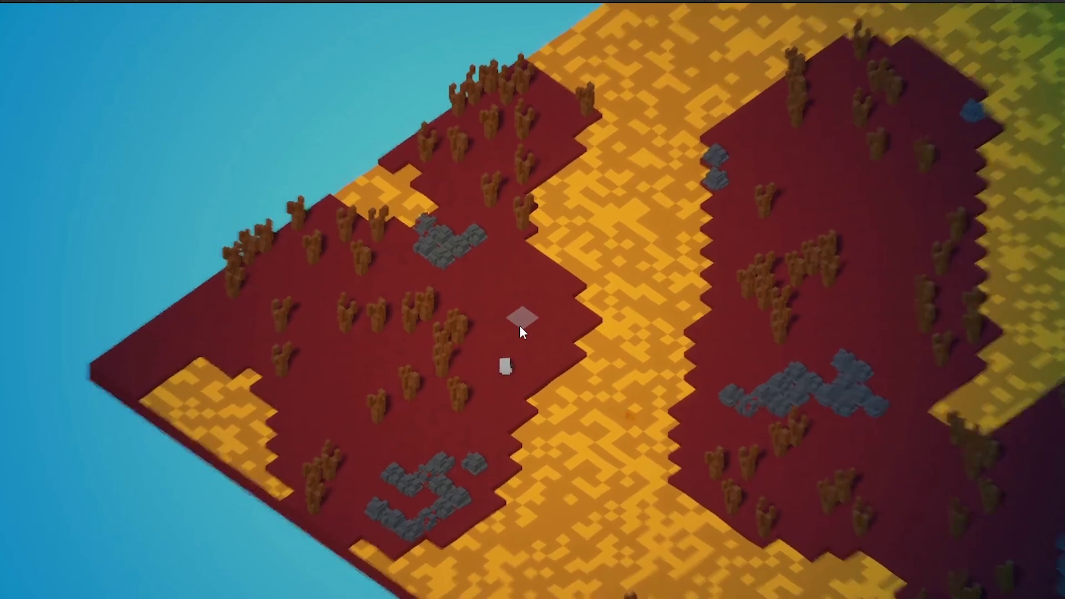
{"action": "left_click", "coordinate": [523, 333]}
{"action": "key", "text": "s"}
{"action": "key", "text": "d"}
{"action": "key", "text": "w"}
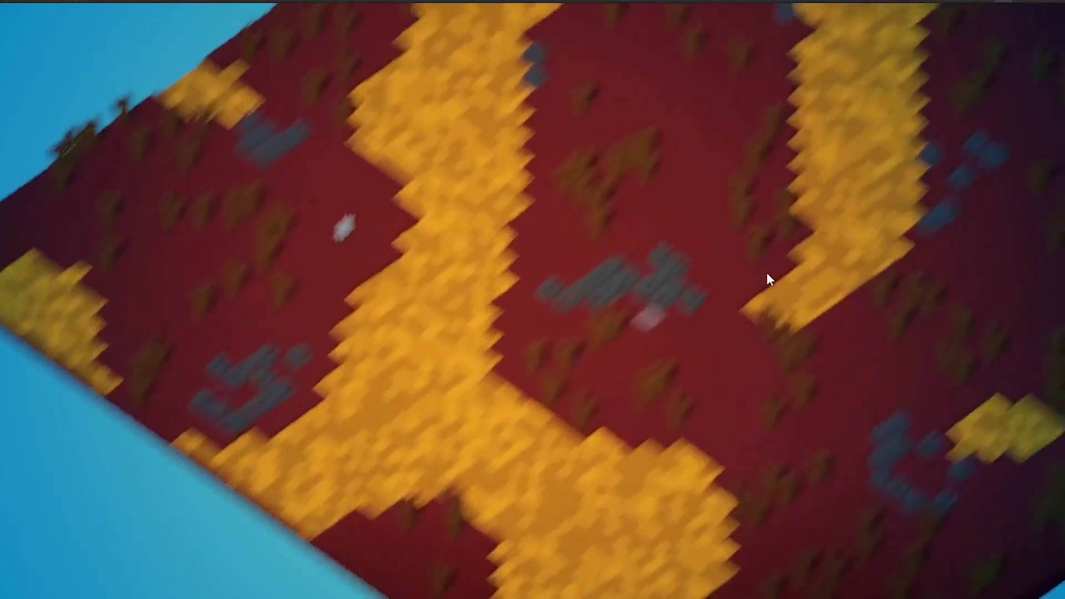
{"action": "key", "text": "w"}
{"action": "scroll", "coordinate": [827, 285], "scroll_direction": "up", "scroll_amount": 2}
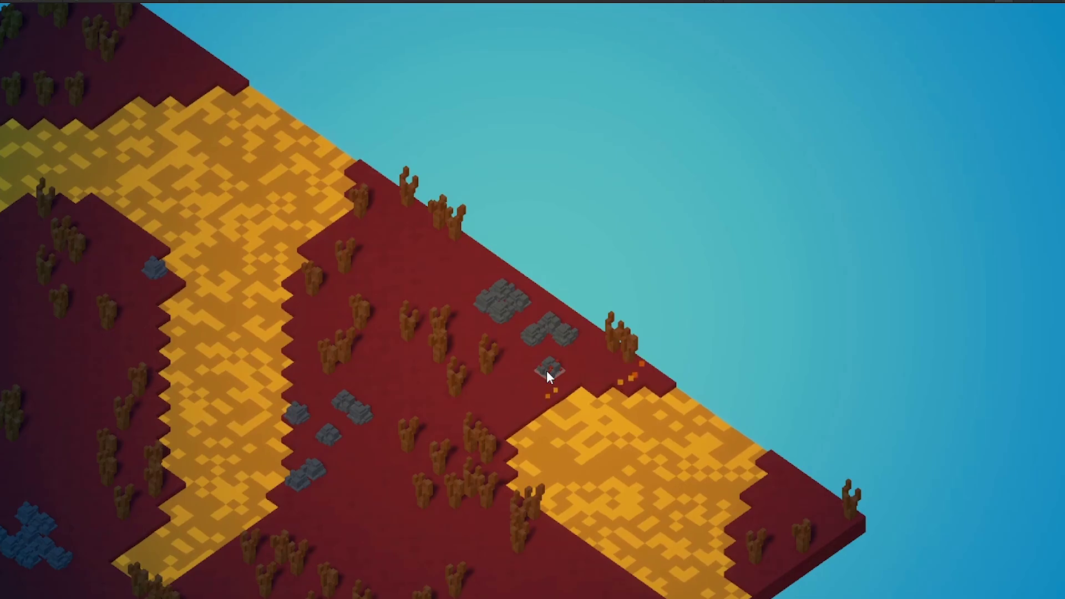
{"action": "scroll", "coordinate": [547, 370], "scroll_direction": "down", "scroll_amount": 3}
{"action": "scroll", "coordinate": [514, 329], "scroll_direction": "up", "scroll_amount": 3}
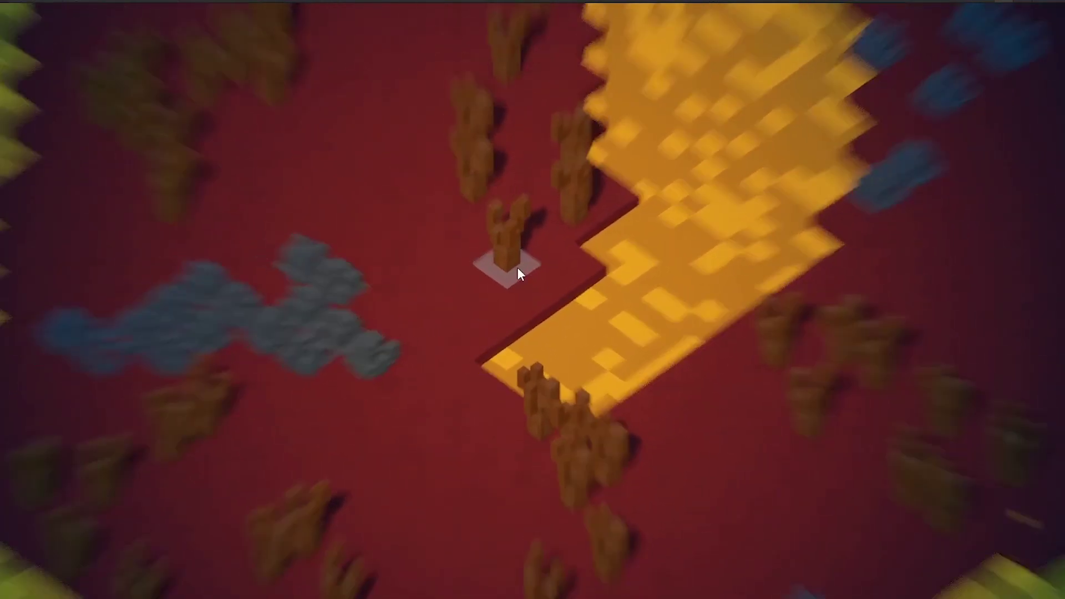
{"action": "scroll", "coordinate": [494, 380], "scroll_direction": "down", "scroll_amount": 3}
{"action": "scroll", "coordinate": [435, 336], "scroll_direction": "up", "scroll_amount": 2}
{"action": "scroll", "coordinate": [464, 355], "scroll_direction": "down", "scroll_amount": 2}
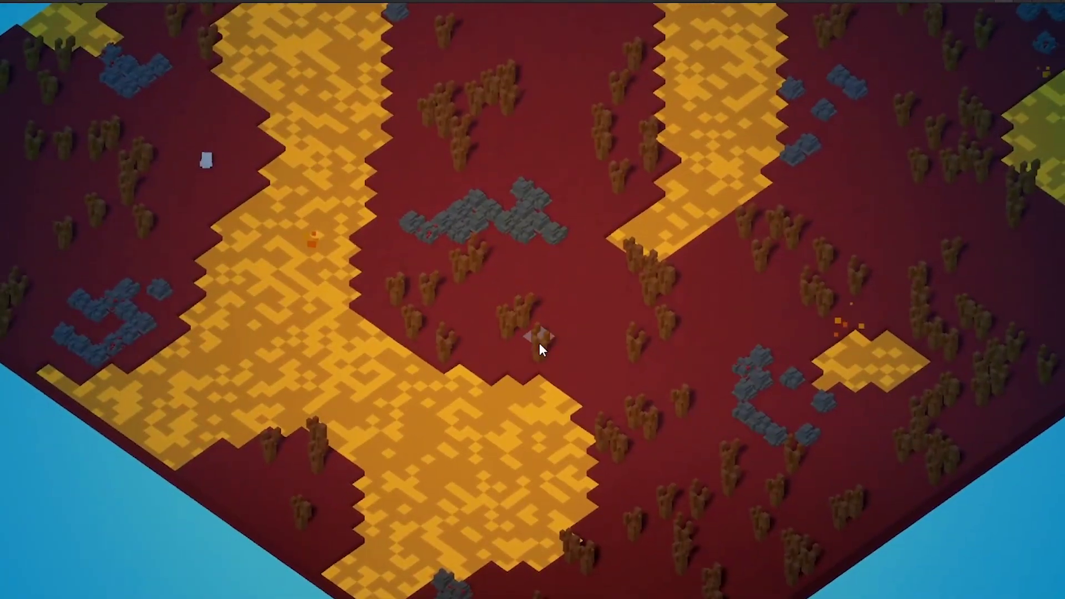
{"action": "key", "text": "w"}
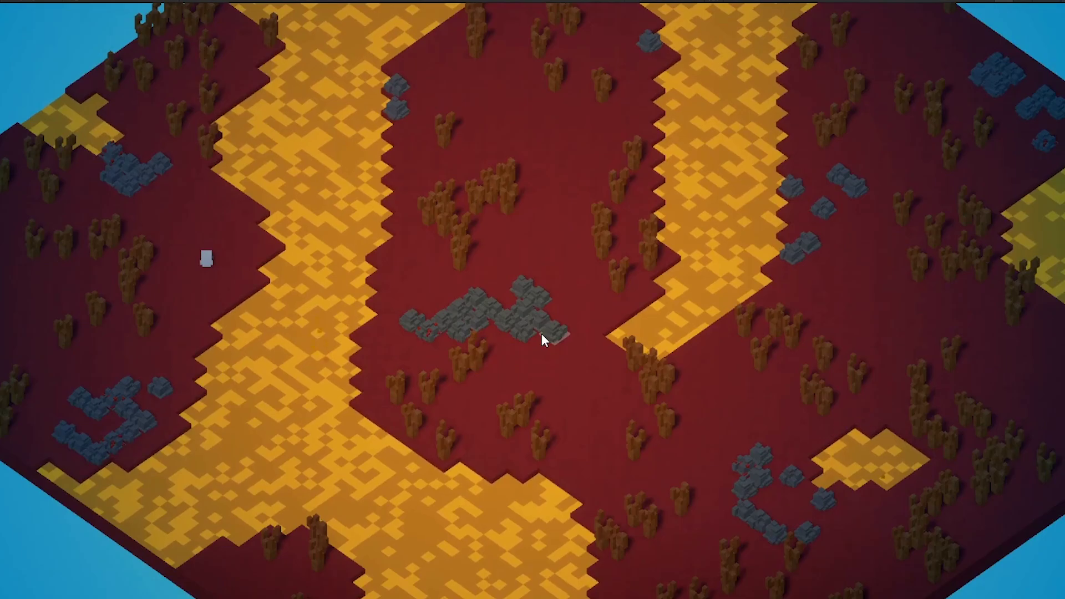